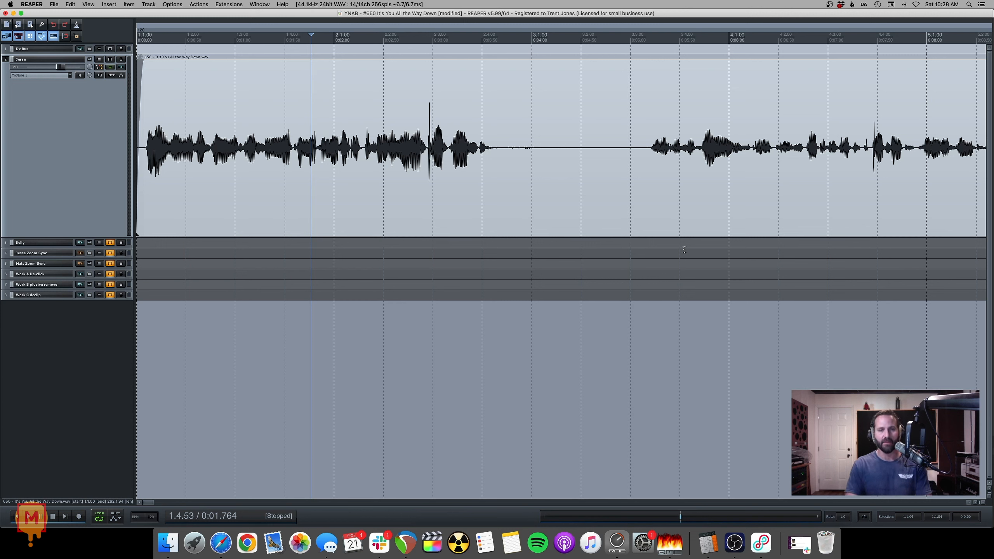
# Play the opening line from the project start, and replay it from just before measure 2 to hear the plosive
pyautogui.press('Home')
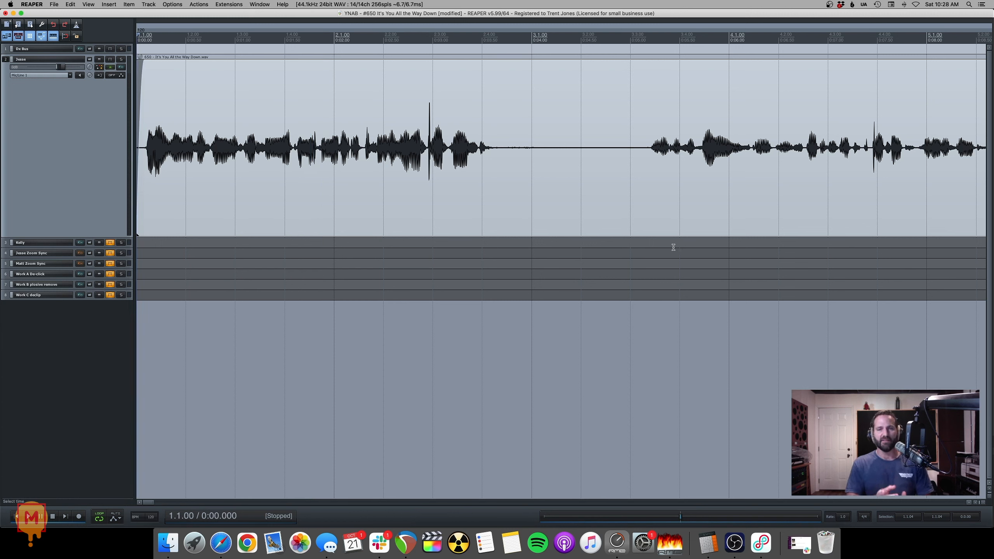
pyautogui.press('space')
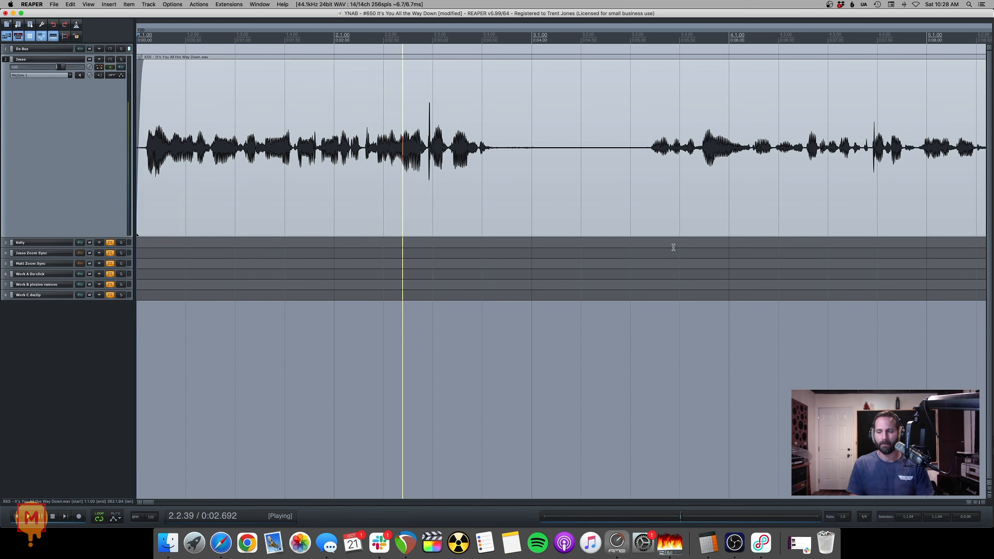
pyautogui.press('space')
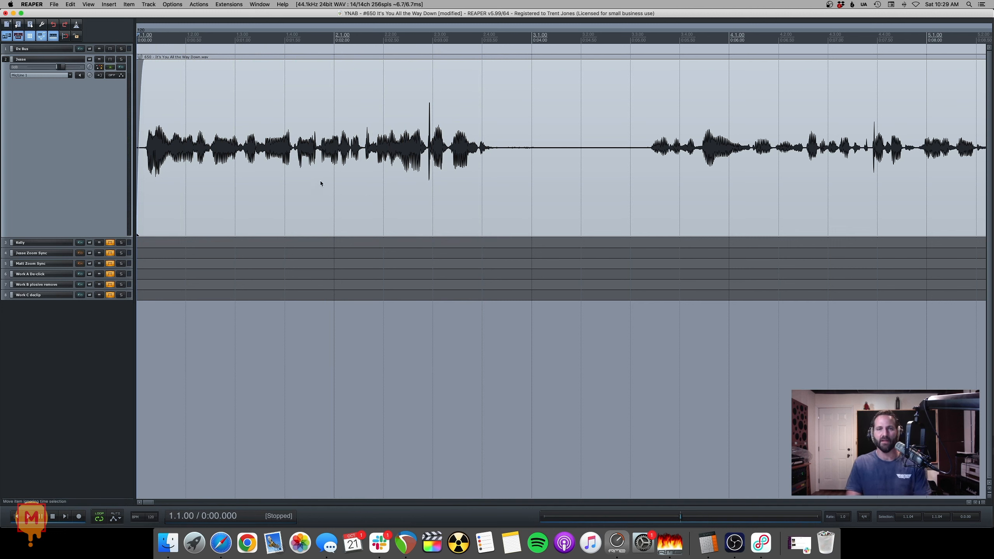
pyautogui.click(319, 154)
pyautogui.press('space')
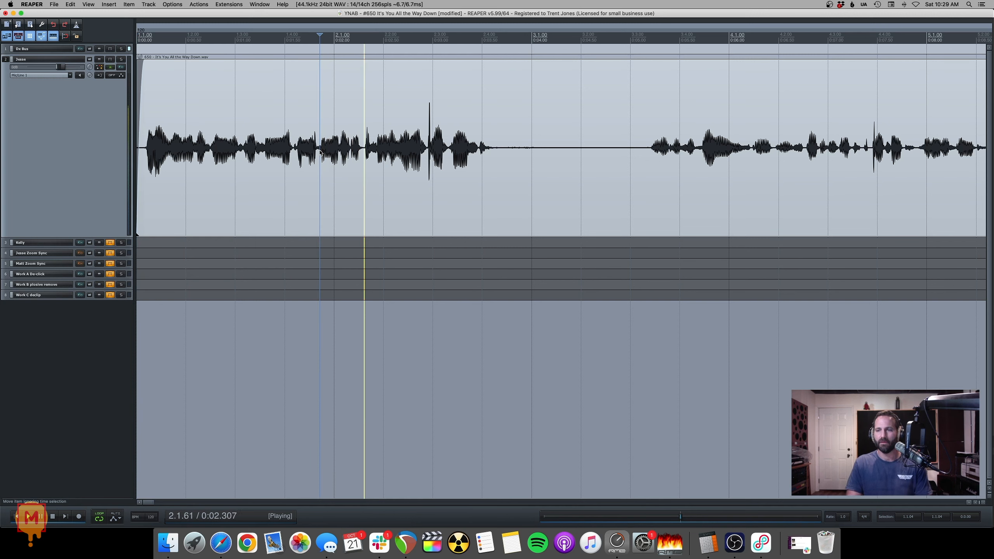
pyautogui.press('space')
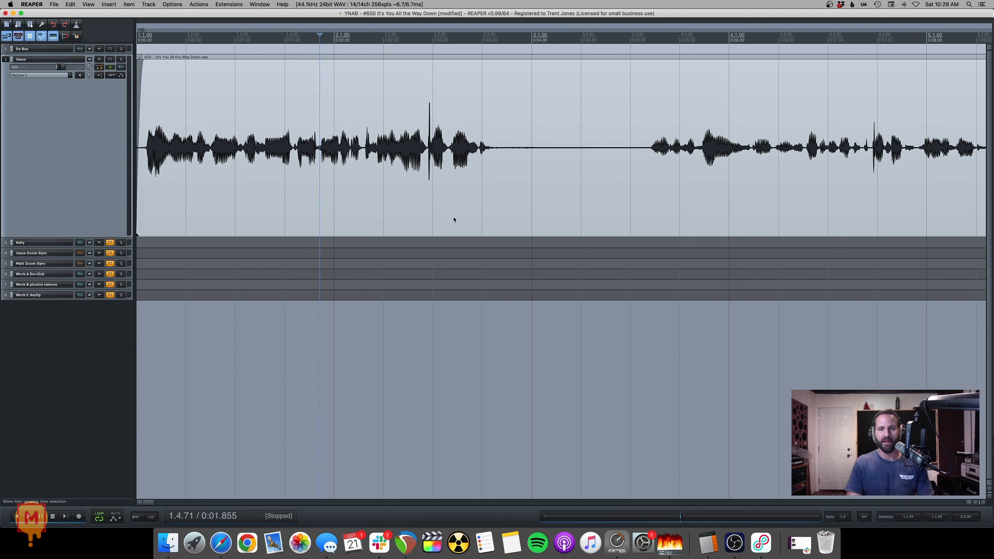
# Examine the plosive spike near 0:03 in the track 2 waveform alongside the surrounding speech
pyautogui.click(439, 189)
pyautogui.scroll(5, 438, 189)
pyautogui.scroll(-1, 438, 189)
pyautogui.click(541, 157)
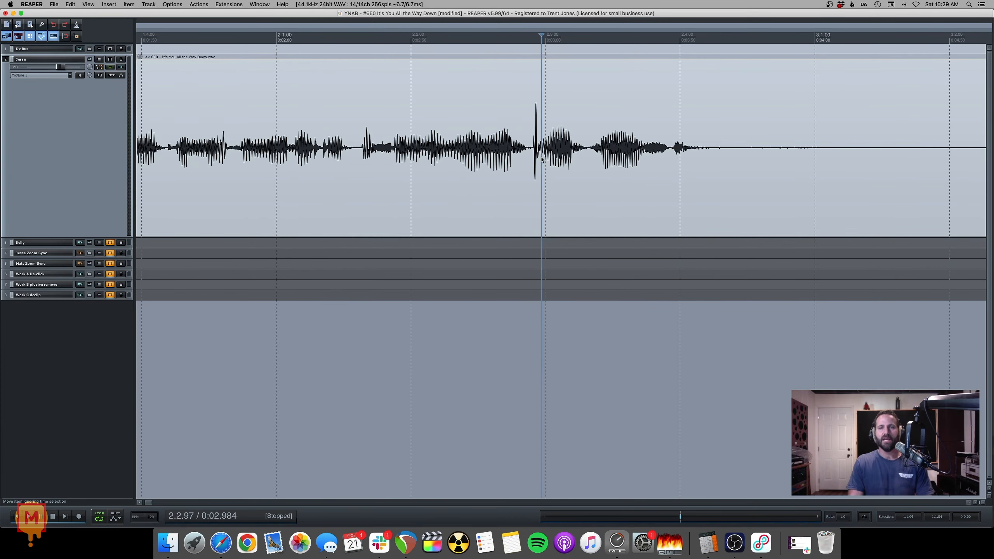
pyautogui.scroll(-2, 541, 157)
pyautogui.scroll(-4, 541, 158)
pyautogui.scroll(6, 541, 158)
pyautogui.click(532, 146)
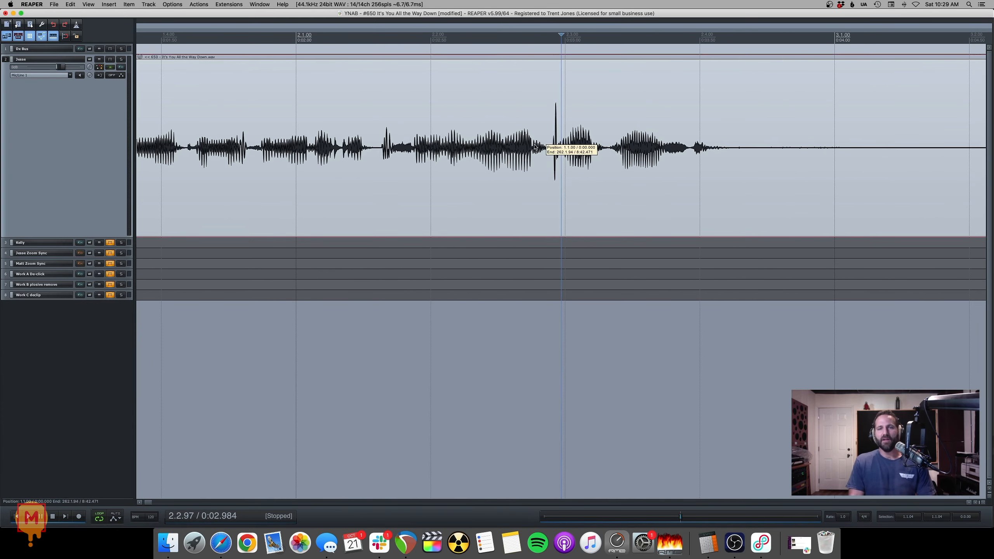
pyautogui.scroll(-3, 532, 147)
pyautogui.click(521, 146)
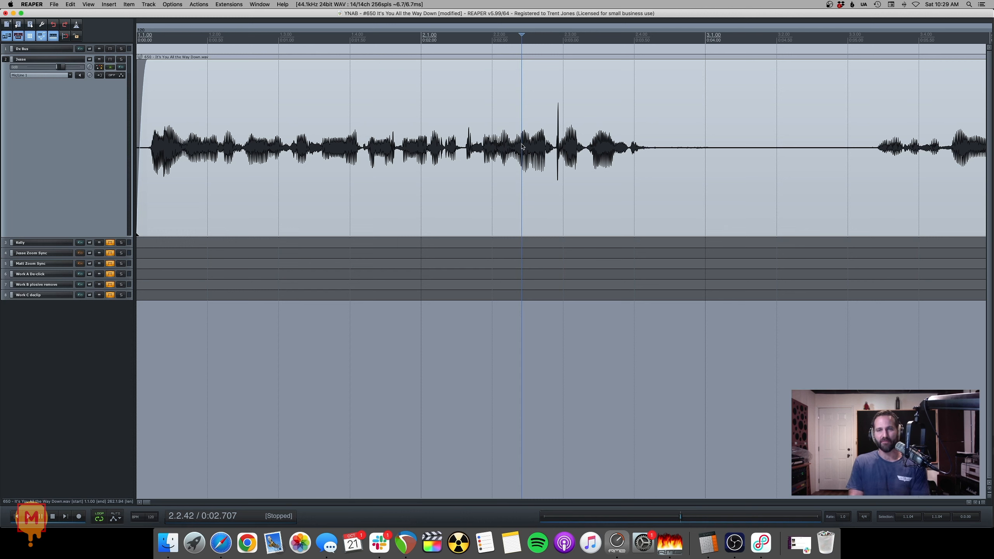
# Inspect the high-pass filter setting of SSL Native Channel Strip 2 in track 2's effects chain, and close the chain
pyautogui.click(124, 69)
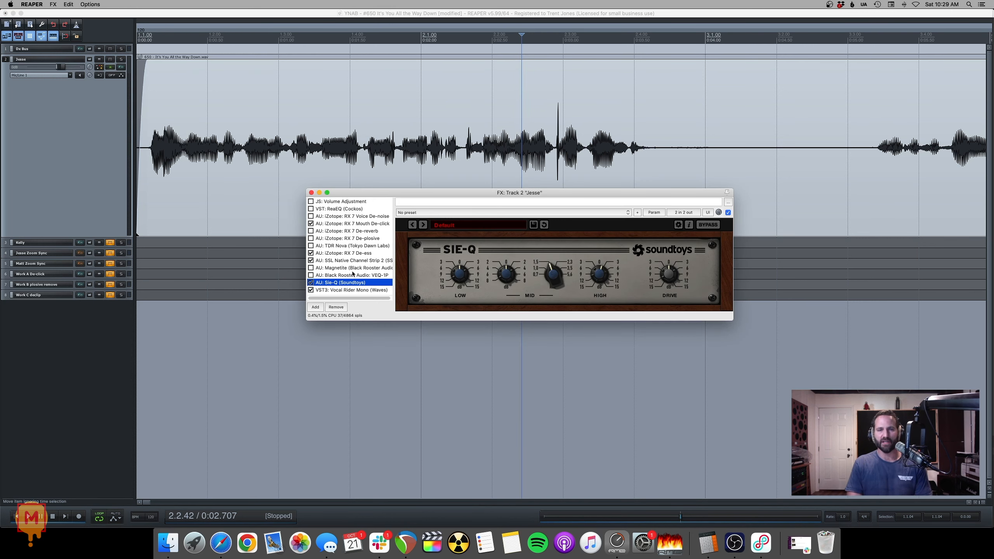
pyautogui.click(349, 262)
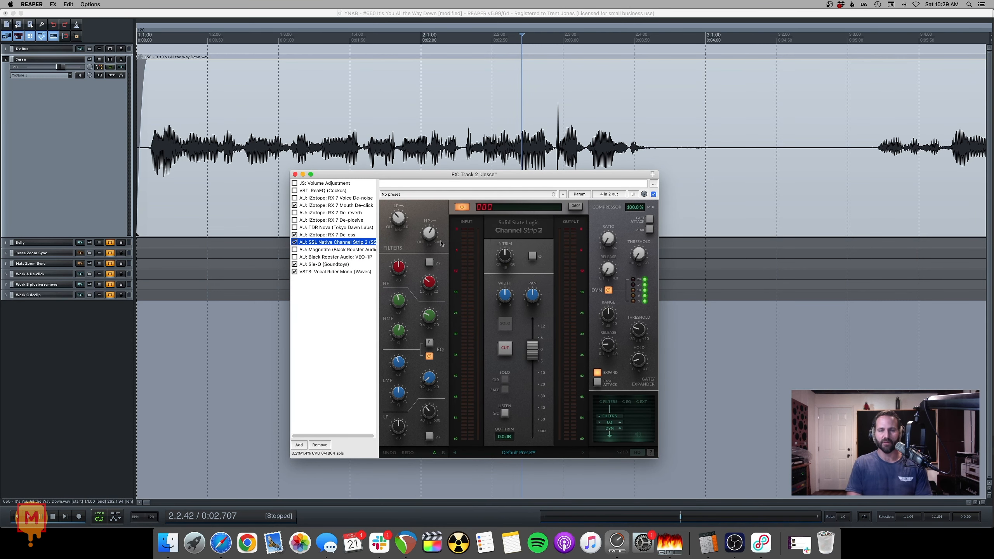
pyautogui.moveTo(424, 223)
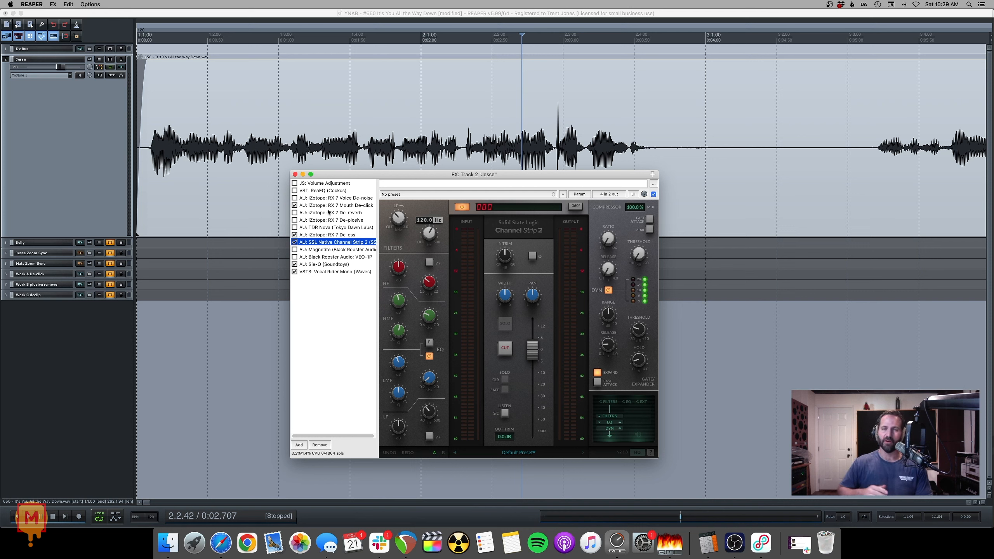
pyautogui.click(296, 175)
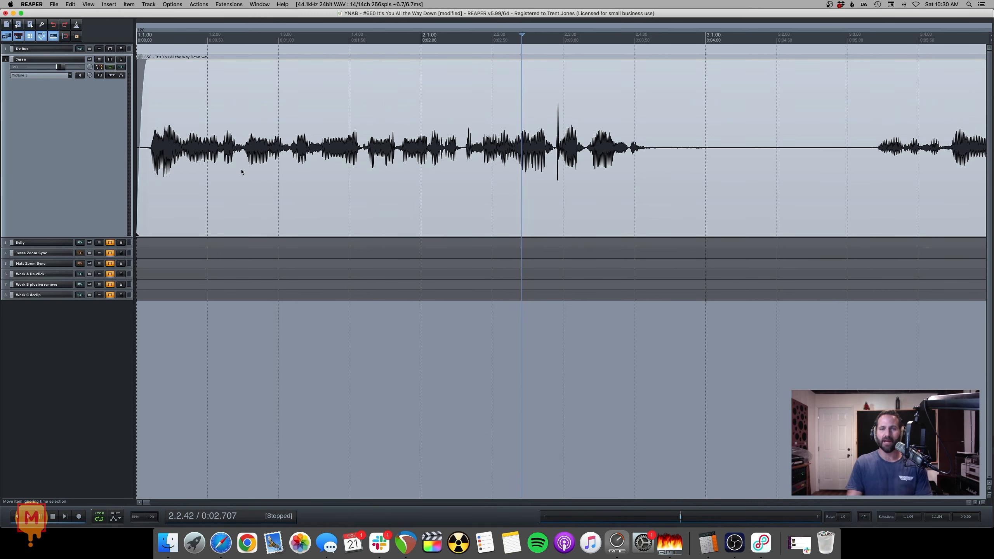
# Play the opening line from the start with track 2's effects on and again with them bypassed, and re-enable the effects
pyautogui.press('Home')
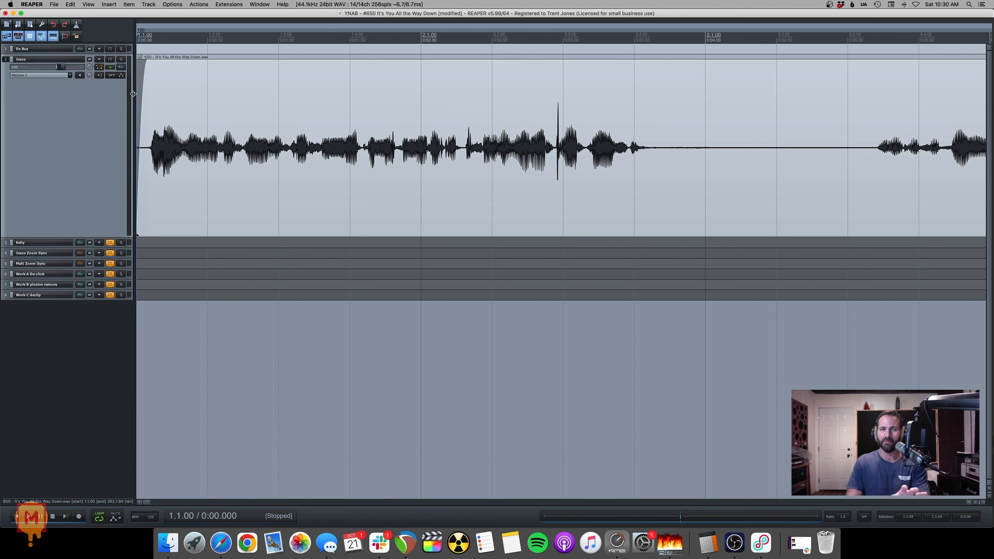
pyautogui.press('space')
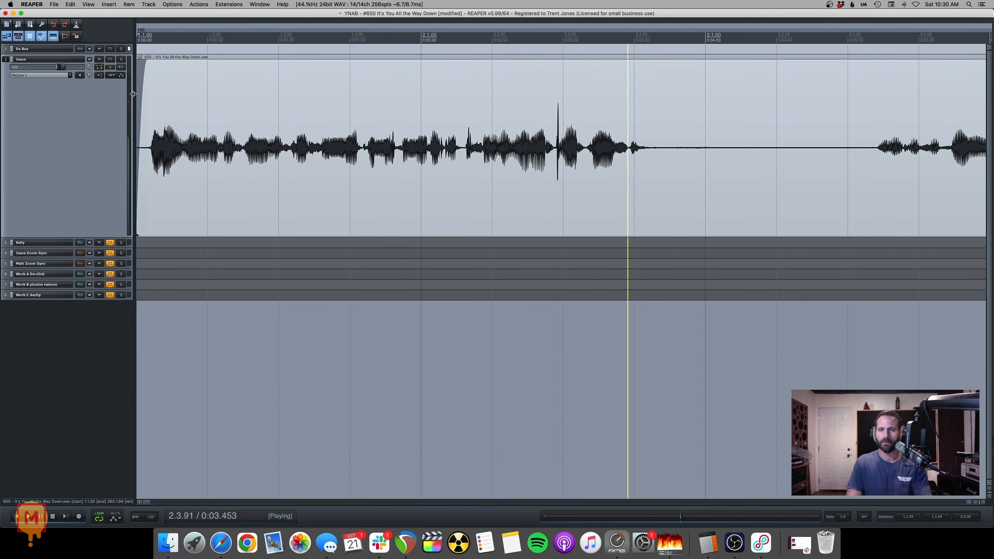
pyautogui.press('space')
pyautogui.press('space')
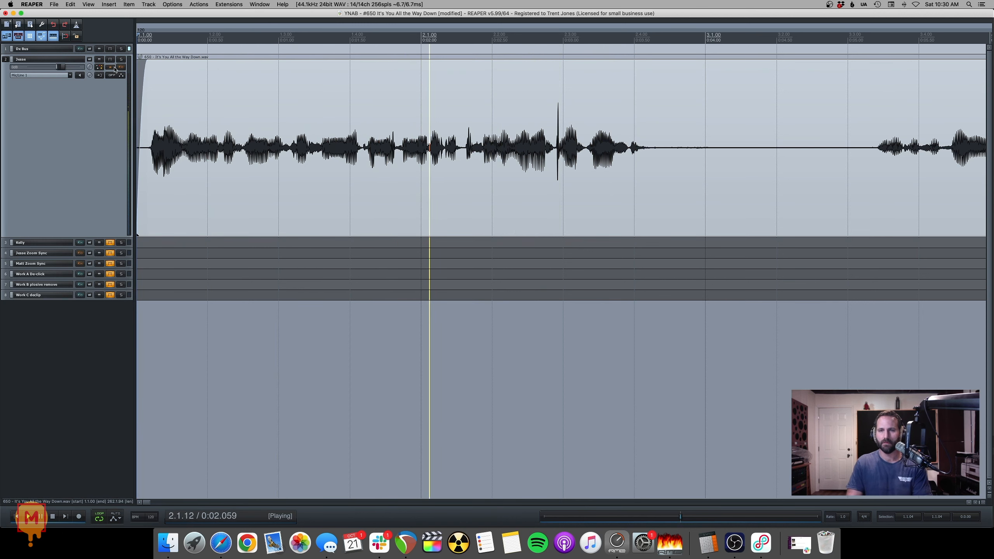
pyautogui.press('space')
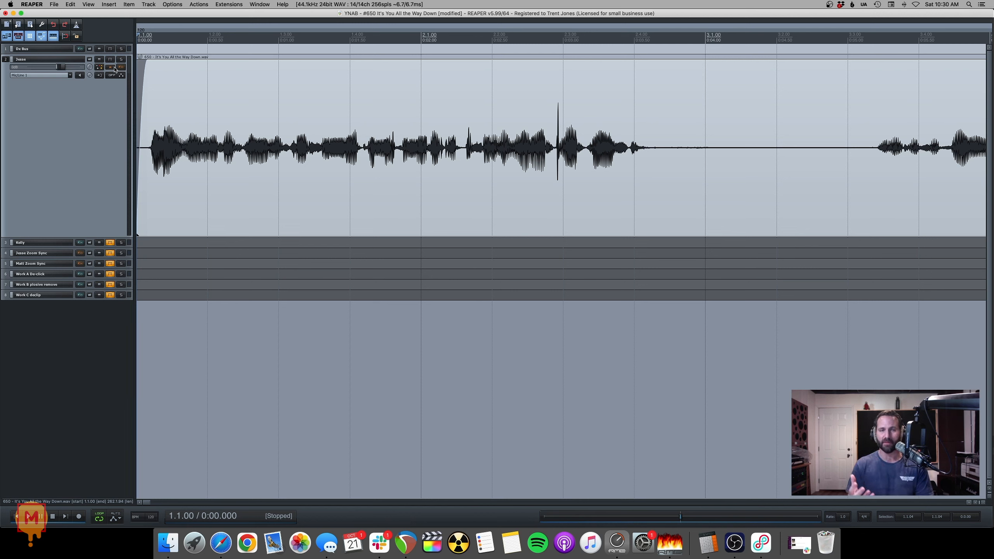
pyautogui.click(112, 67)
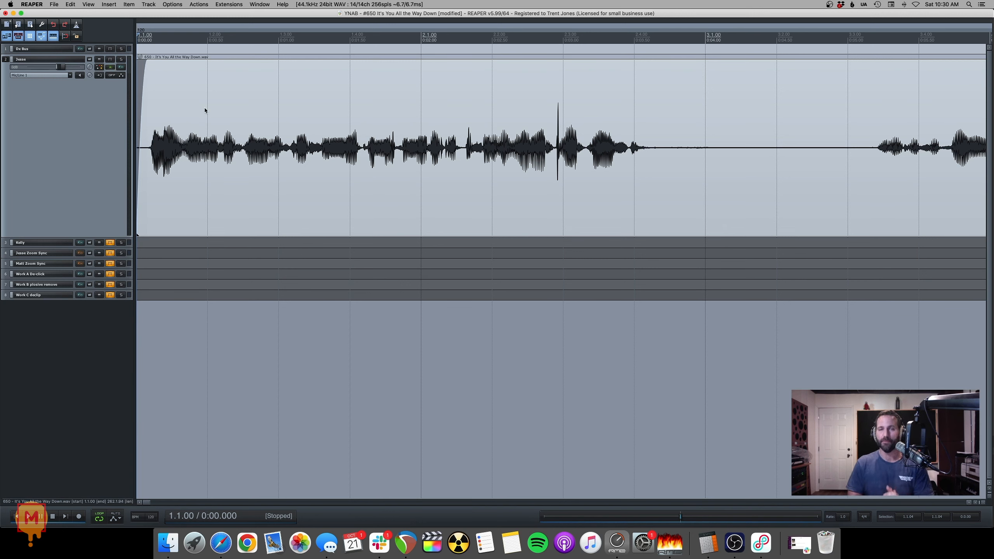
# Examine the plosive's waveform shape up close, placing the edit cursor at its onset at about 0:02.955
pyautogui.click(469, 171)
pyautogui.click(557, 173)
pyautogui.scroll(10, 557, 172)
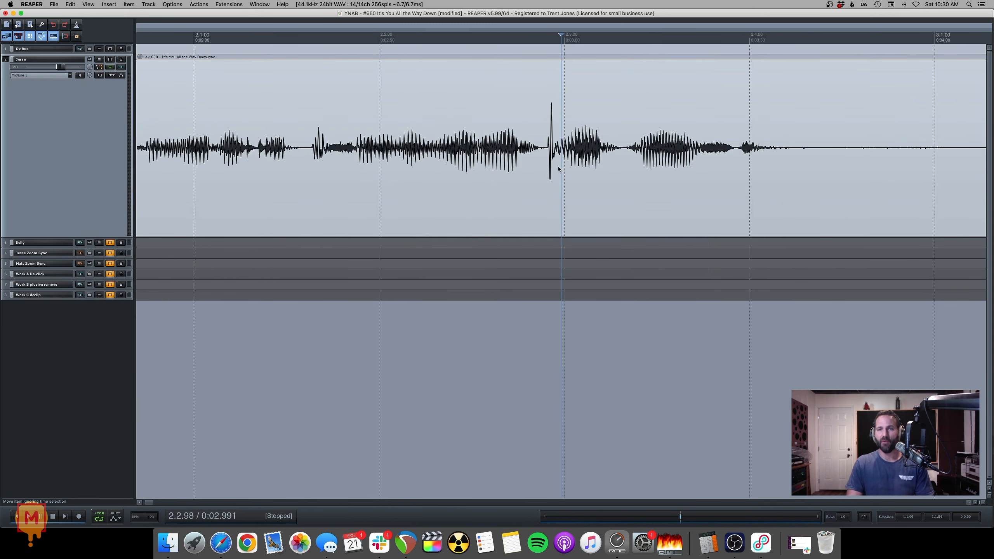
pyautogui.scroll(5, 541, 159)
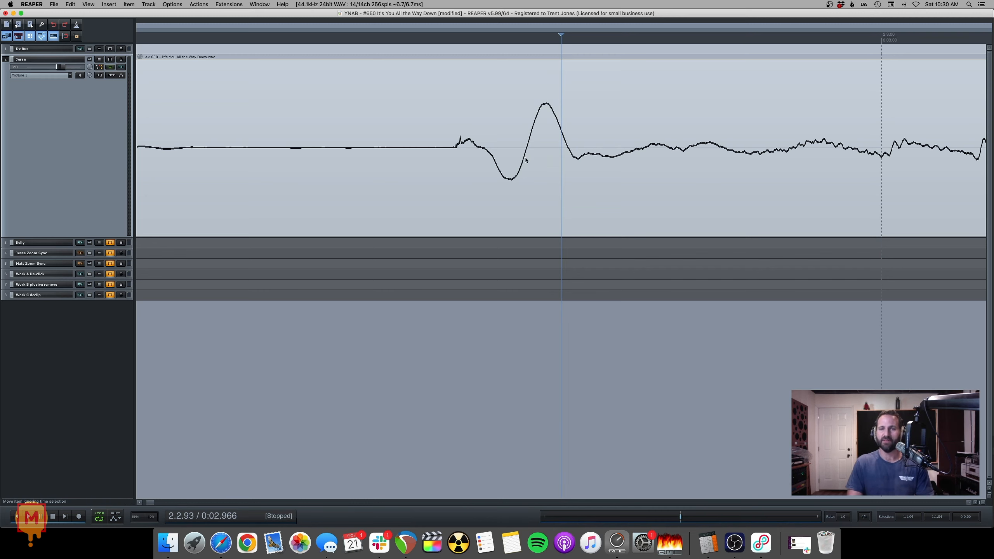
pyautogui.scroll(-3, 528, 159)
pyautogui.click(512, 157)
pyautogui.scroll(-2, 511, 156)
pyautogui.scroll(2, 559, 176)
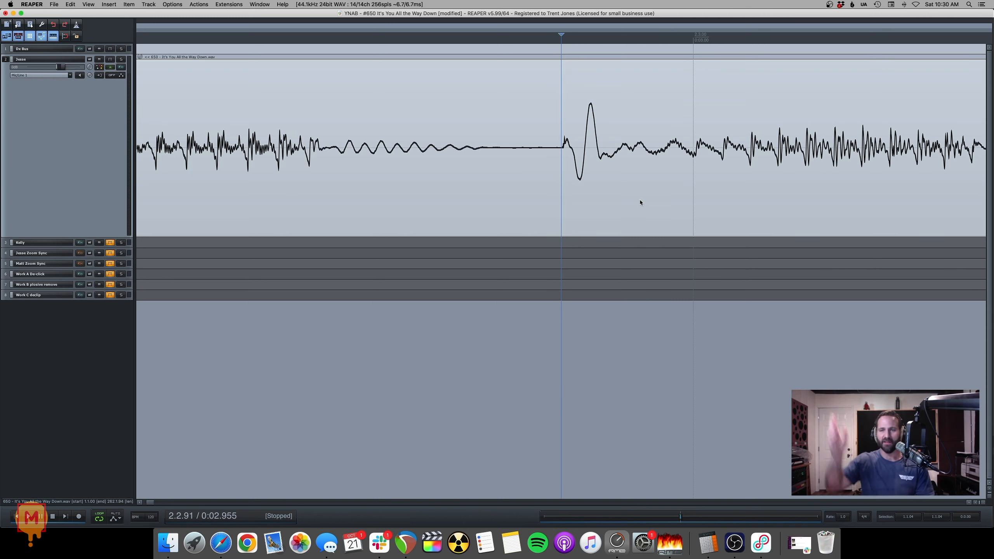
pyautogui.scroll(3, 641, 200)
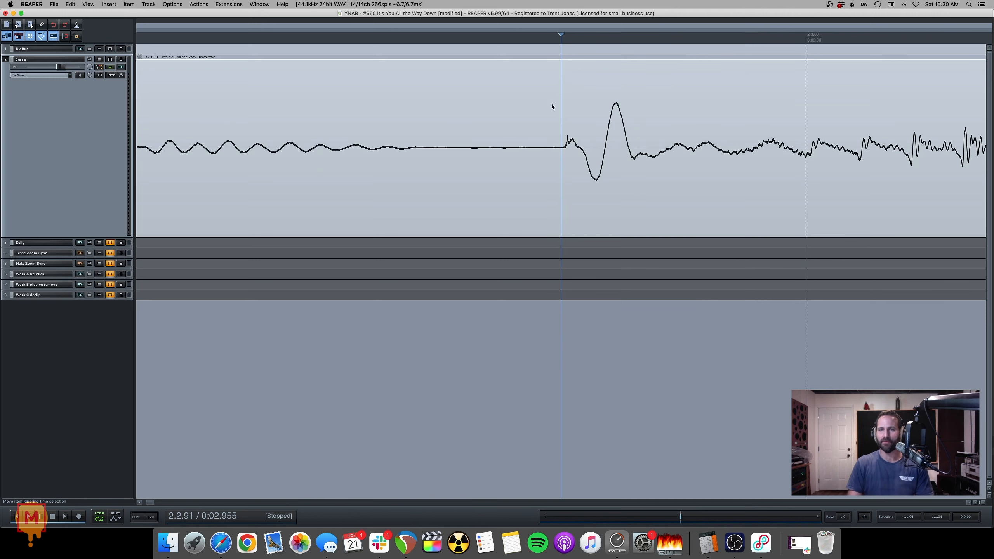
# Mark a time selection over the whole plosive from its onset to inspect its extent, and remove the selection
pyautogui.moveTo(561, 40); pyautogui.dragTo(664, 41)
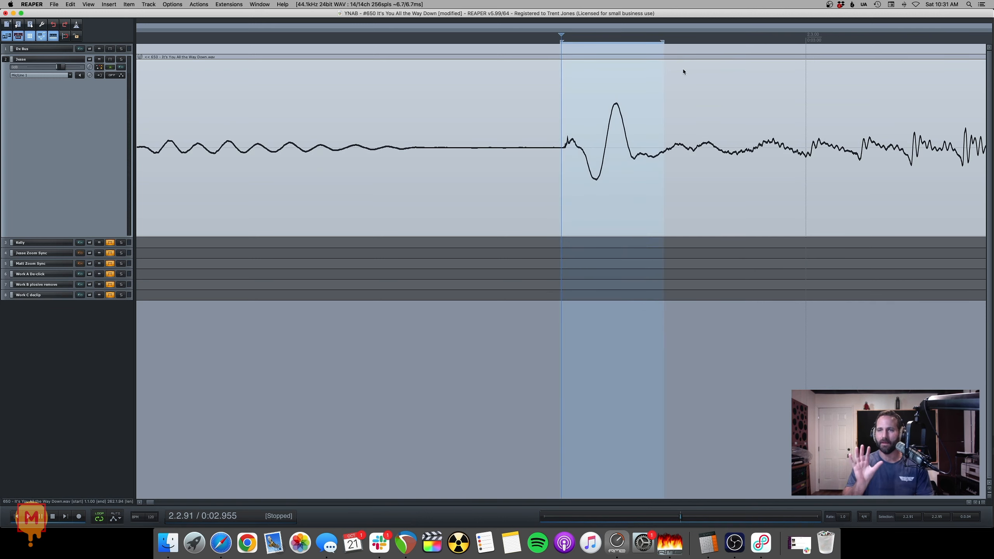
pyautogui.scroll(3, 596, 165)
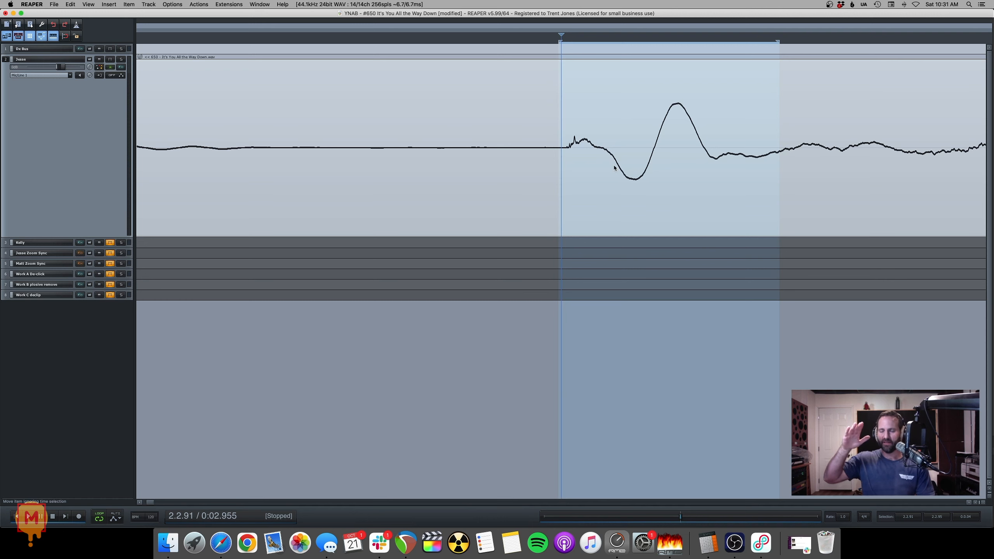
pyautogui.scroll(-3, 614, 168)
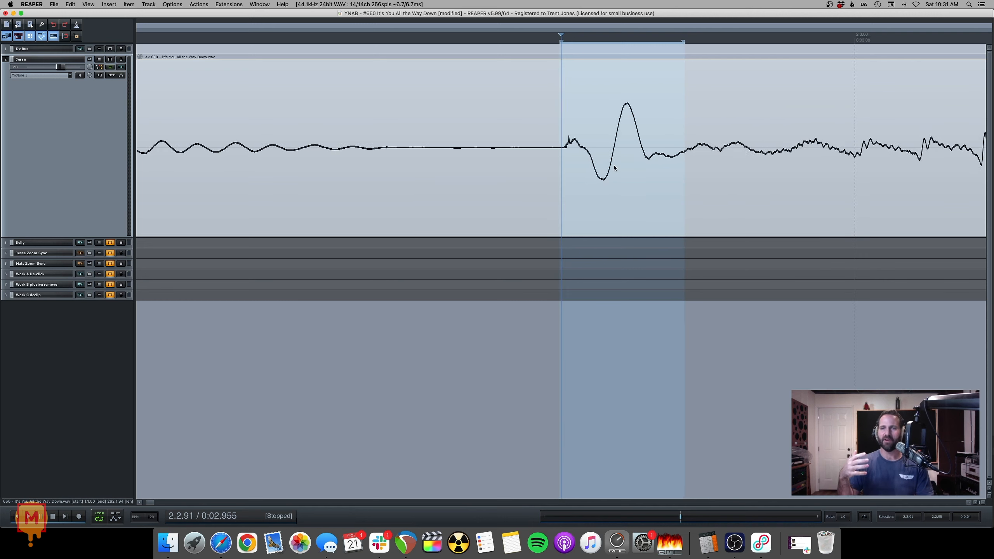
pyautogui.scroll(-5, 624, 146)
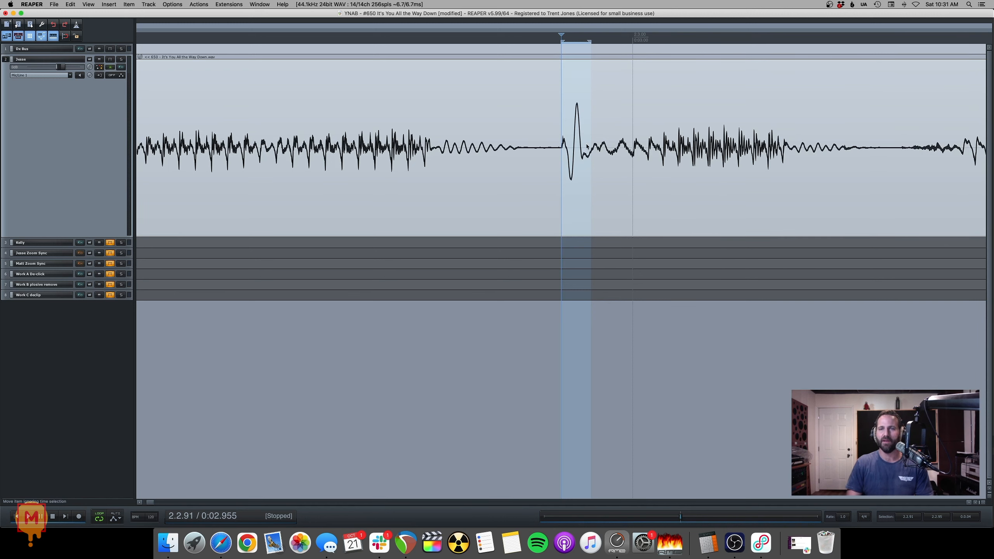
pyautogui.scroll(4, 587, 147)
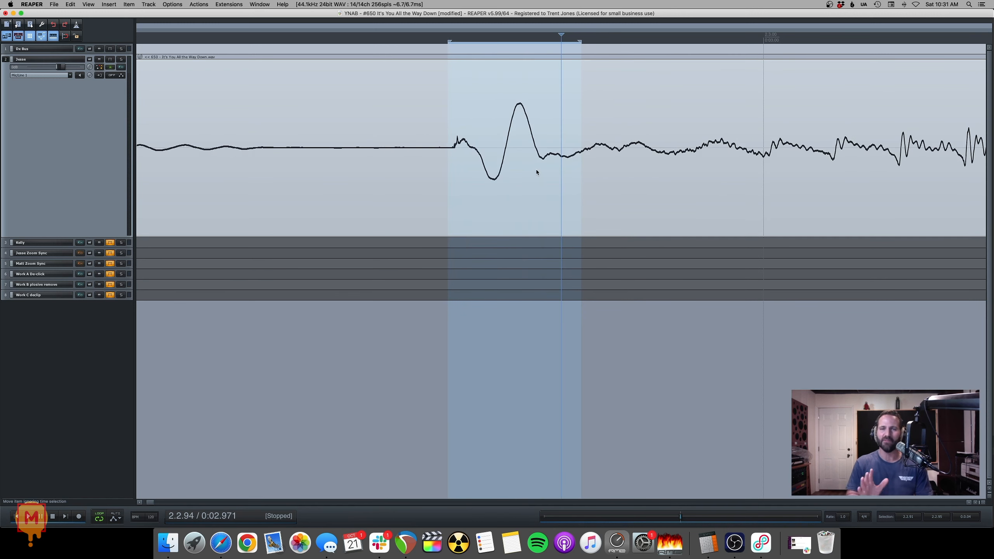
pyautogui.rightClick(498, 42)
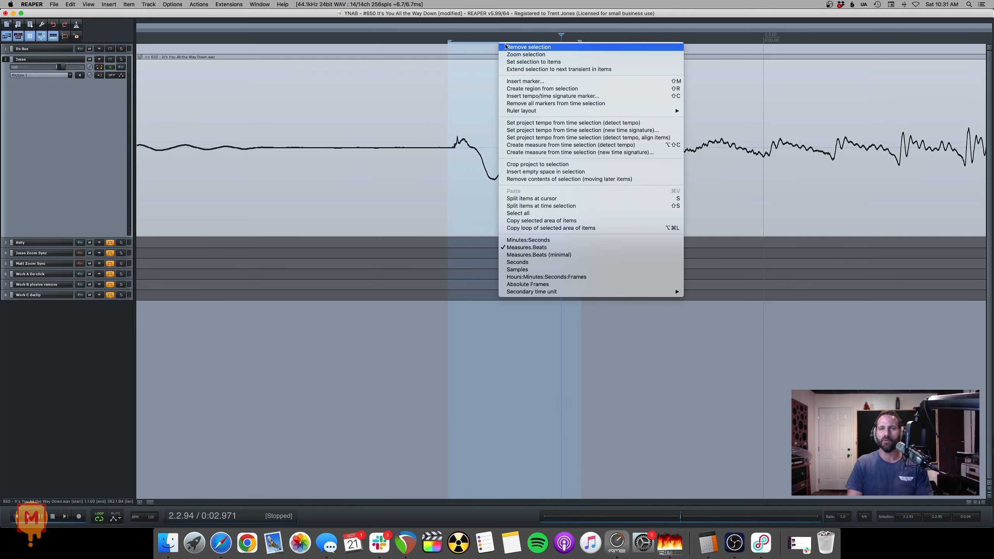
pyautogui.click(508, 45)
# Mark a time selection over only the plosive's large low-frequency swing from about 0:02.959, and remove the selection
pyautogui.scroll(2, 524, 163)
pyautogui.scroll(1, 542, 191)
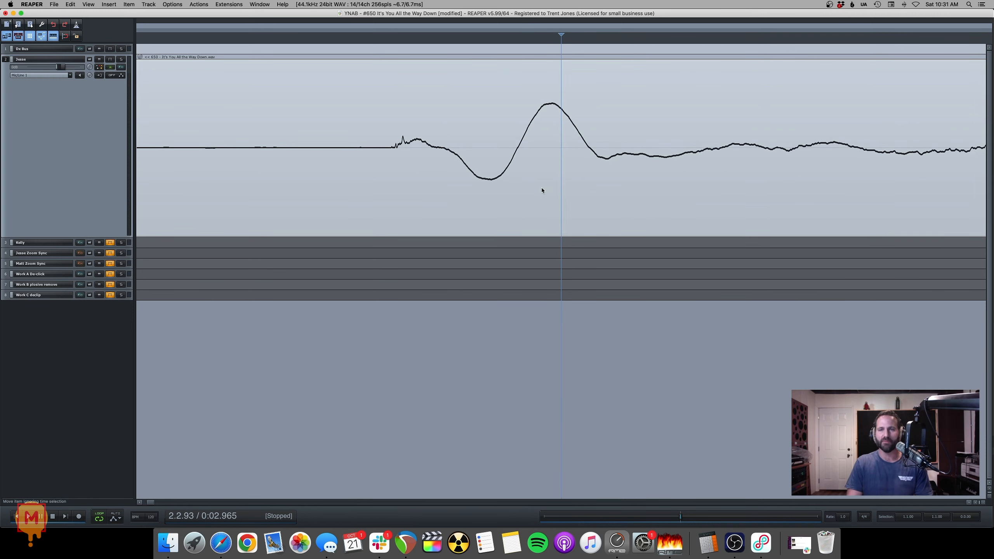
pyautogui.click(462, 164)
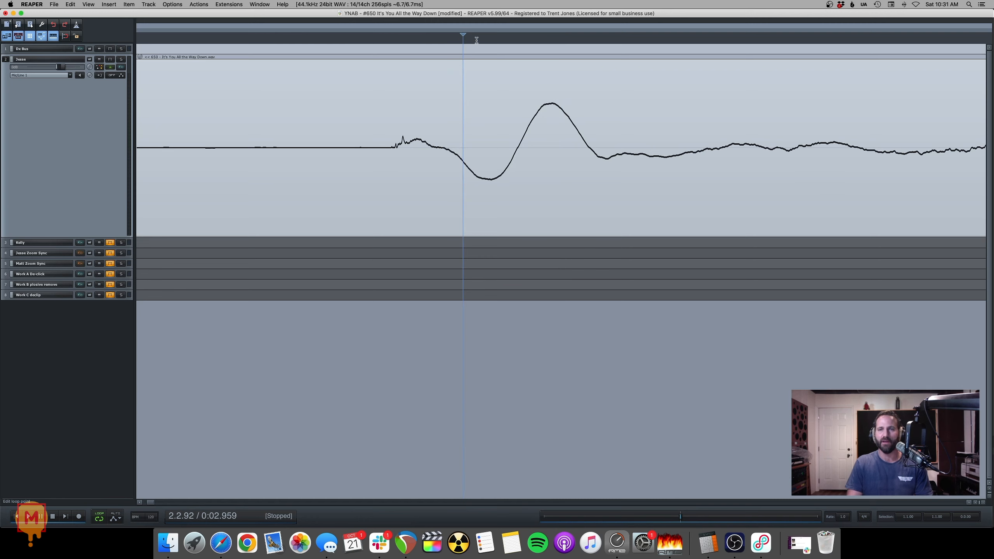
pyautogui.moveTo(476, 40); pyautogui.dragTo(614, 42)
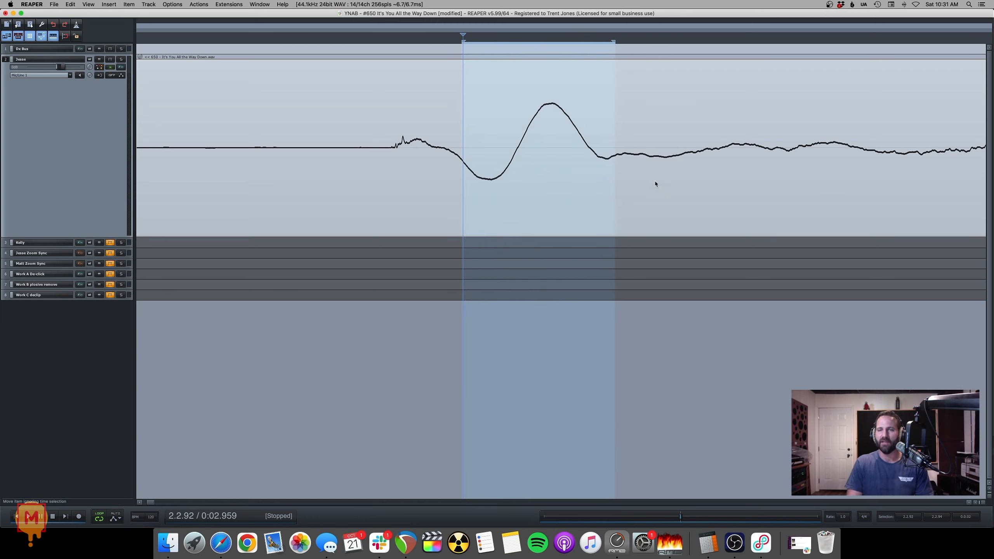
pyautogui.scroll(-3, 655, 183)
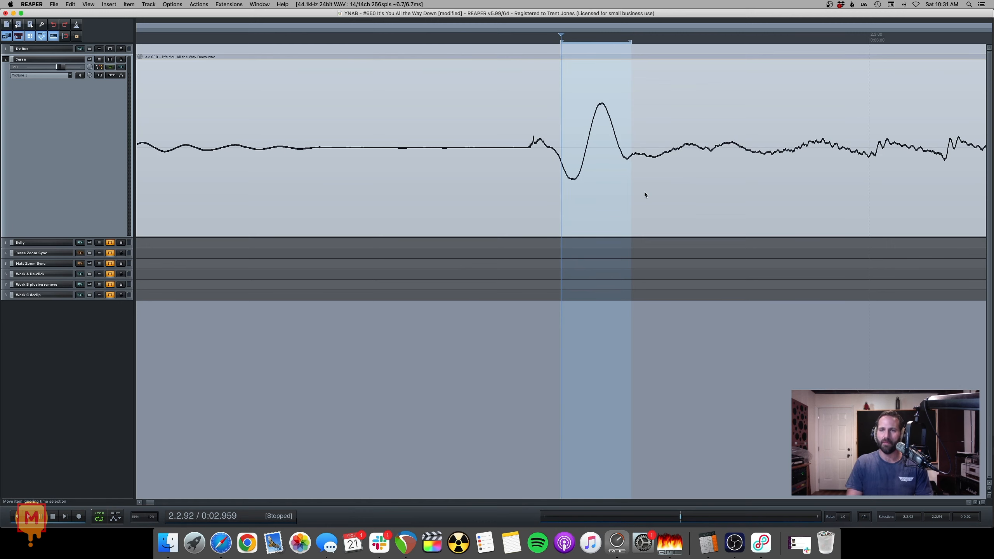
pyautogui.scroll(2, 644, 194)
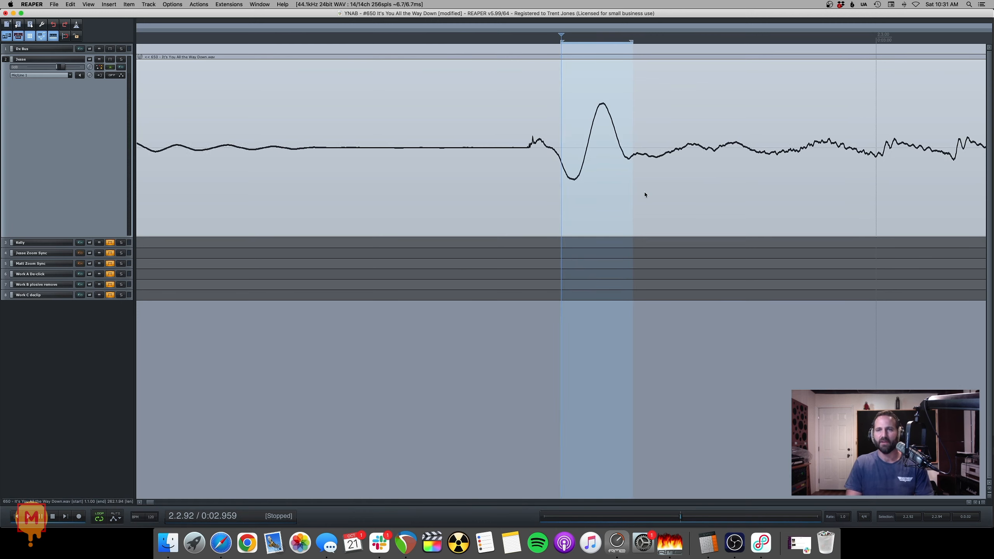
pyautogui.rightClick(609, 46)
pyautogui.click(616, 49)
# Split the track 2 item on both sides of the plosive's large swing, at about 0:02.959 and 0:02.967
pyautogui.click(629, 131)
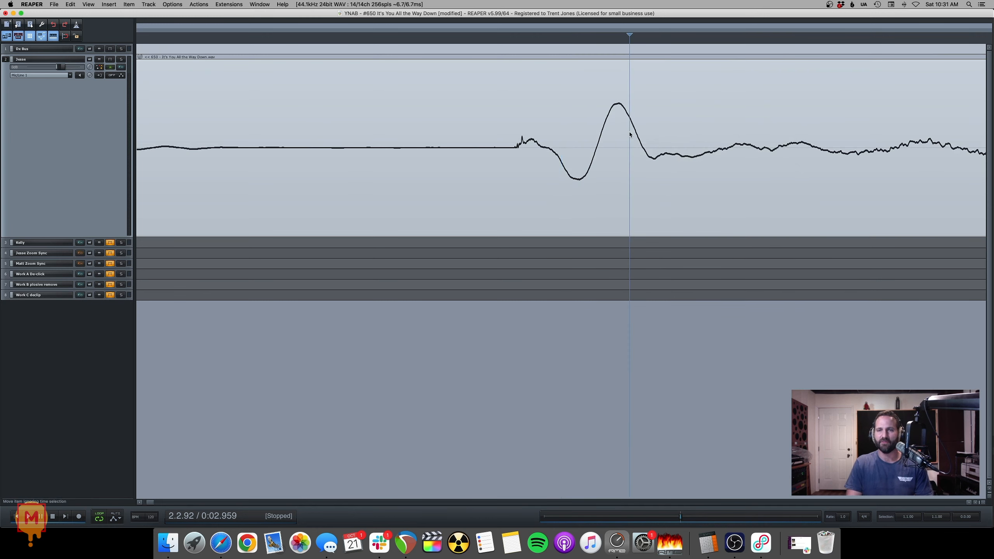
pyautogui.scroll(1, 629, 131)
pyautogui.click(476, 166)
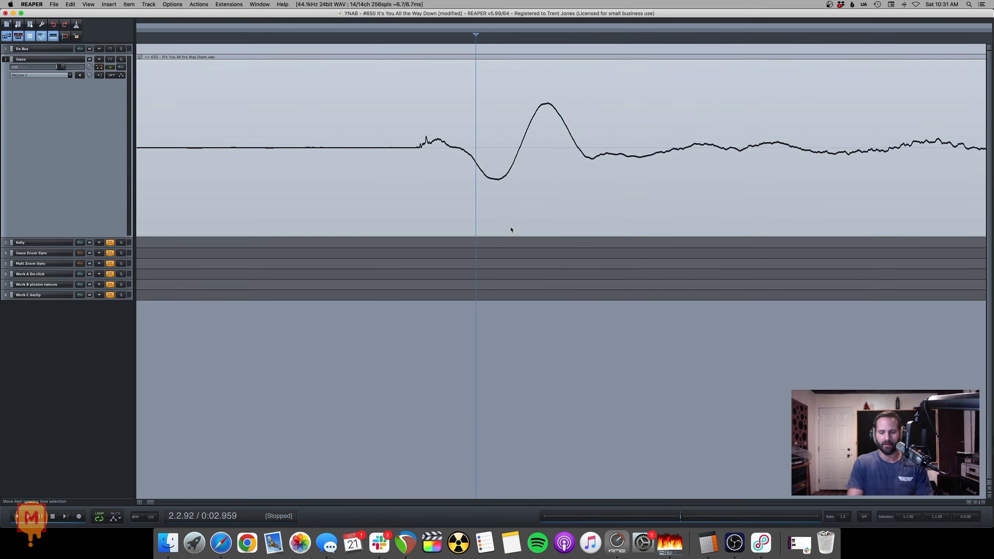
pyautogui.press('s')
pyautogui.click(575, 158)
pyautogui.press('s')
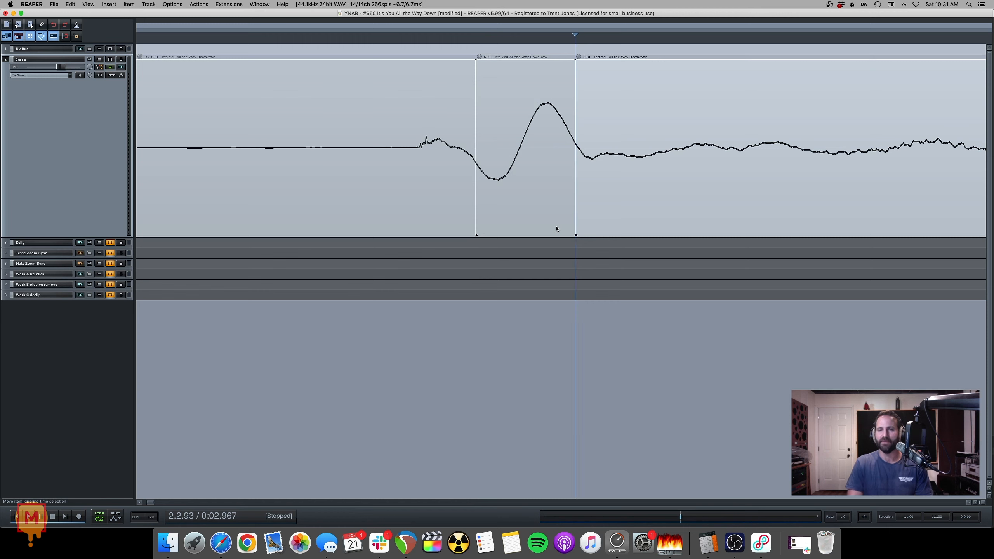
# Mark time selections just before and just after the isolated swing to inspect those stretches, removing the selection and leaving the swing piece selected
pyautogui.click(448, 74)
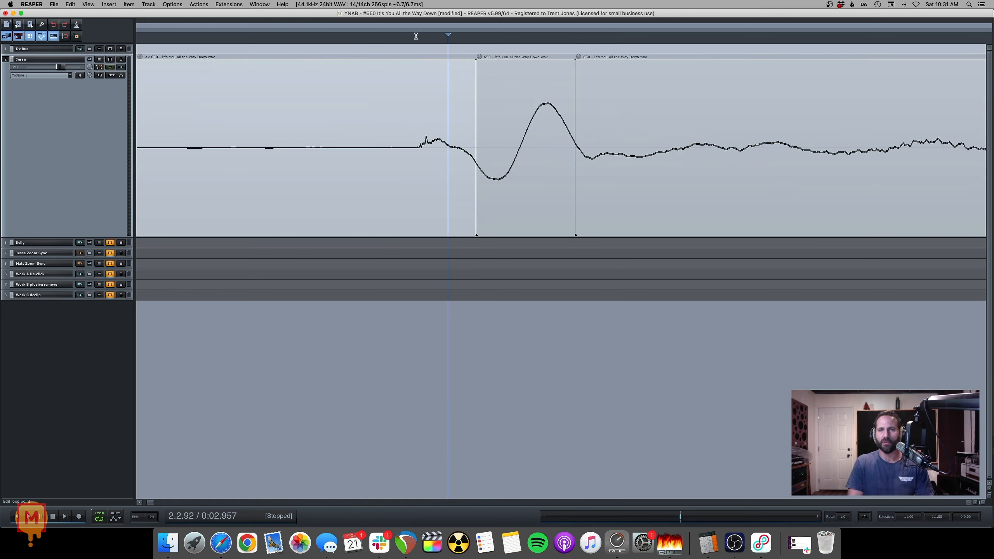
pyautogui.moveTo(418, 37); pyautogui.dragTo(475, 40)
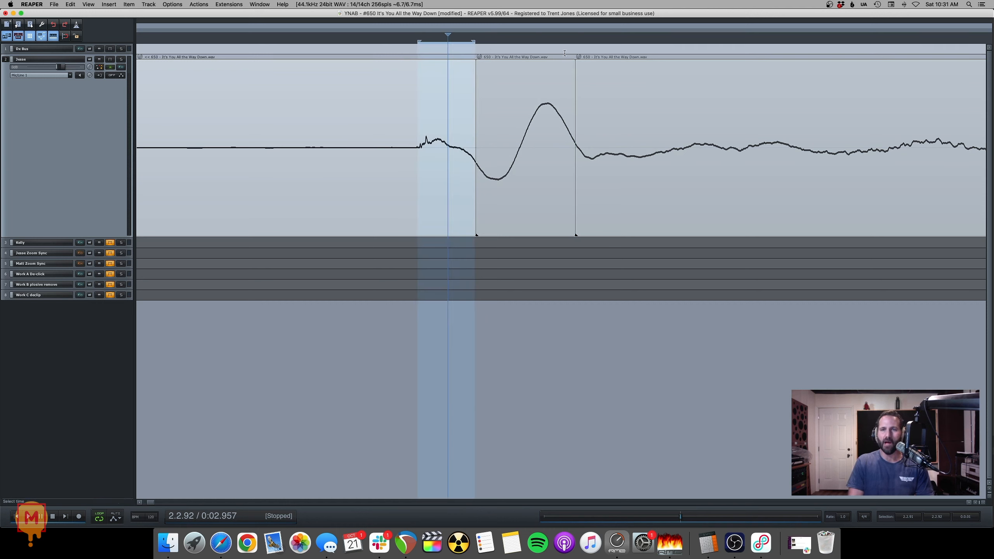
pyautogui.moveTo(576, 38); pyautogui.dragTo(622, 52)
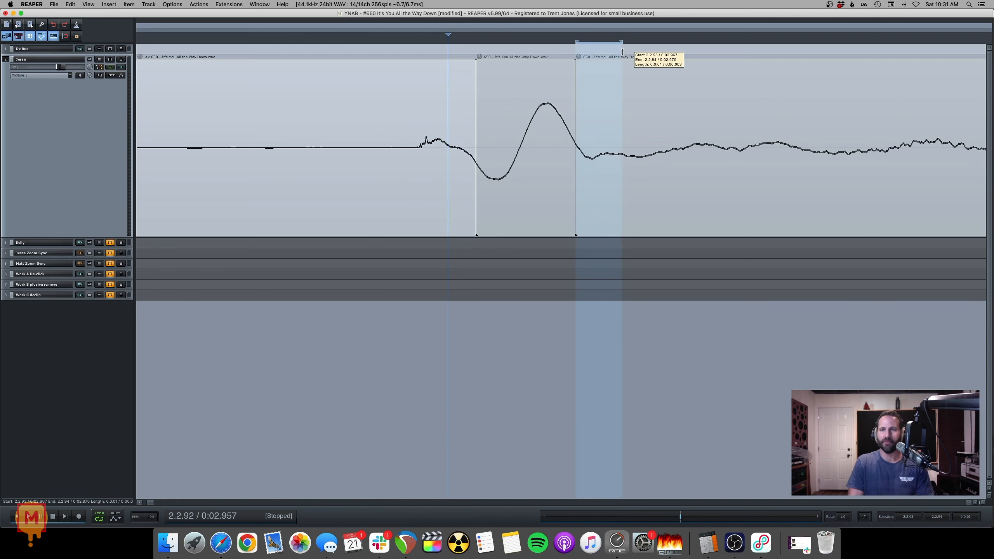
pyautogui.click(539, 137)
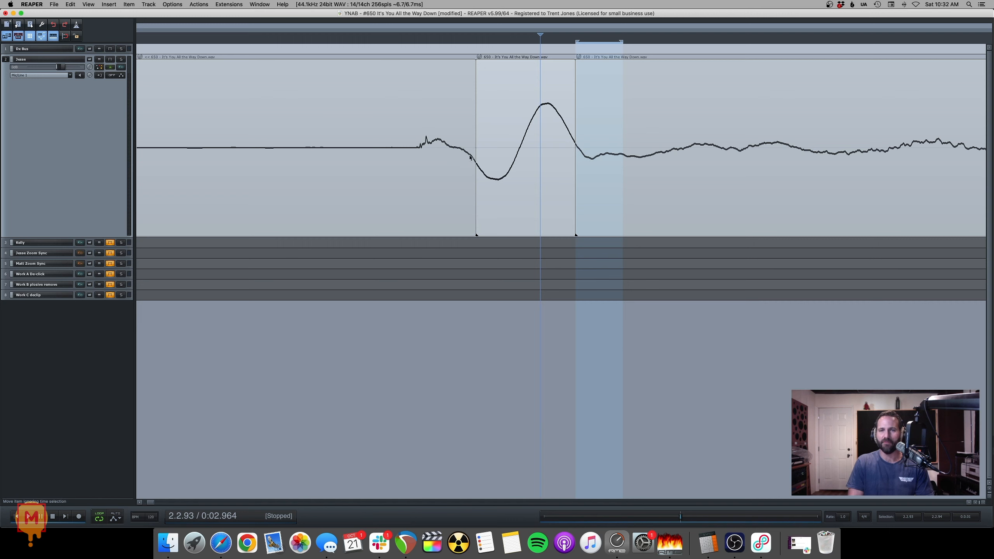
pyautogui.click(503, 196)
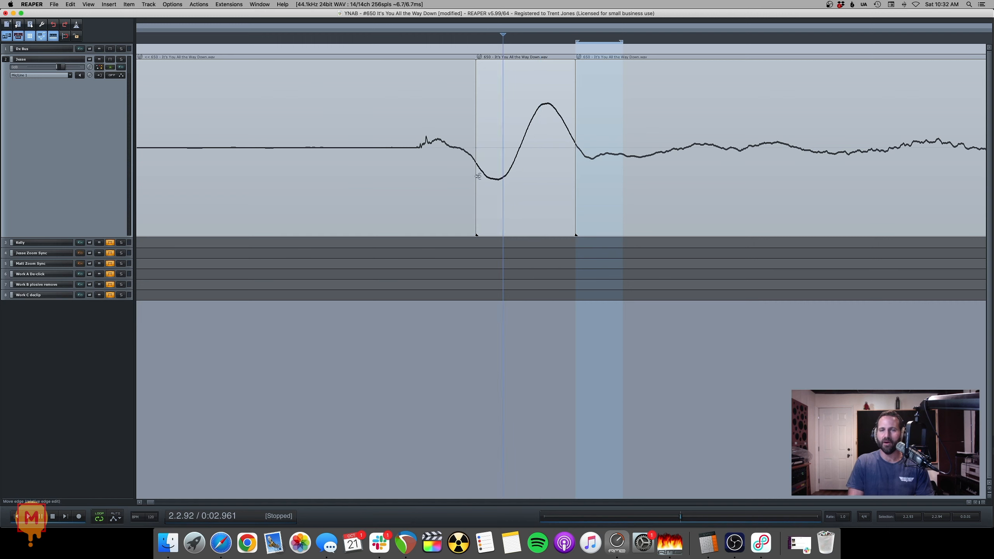
pyautogui.rightClick(605, 45)
pyautogui.click(614, 47)
# Try deleting the isolated swing piece with and without ripple editing, undoing each deletion
pyautogui.press('Delete')
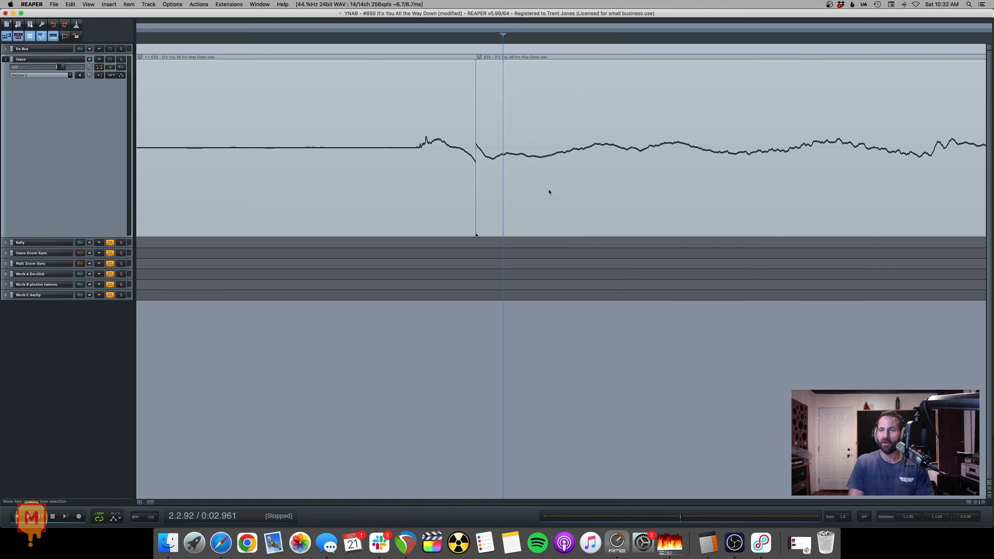
pyautogui.press('super+z')
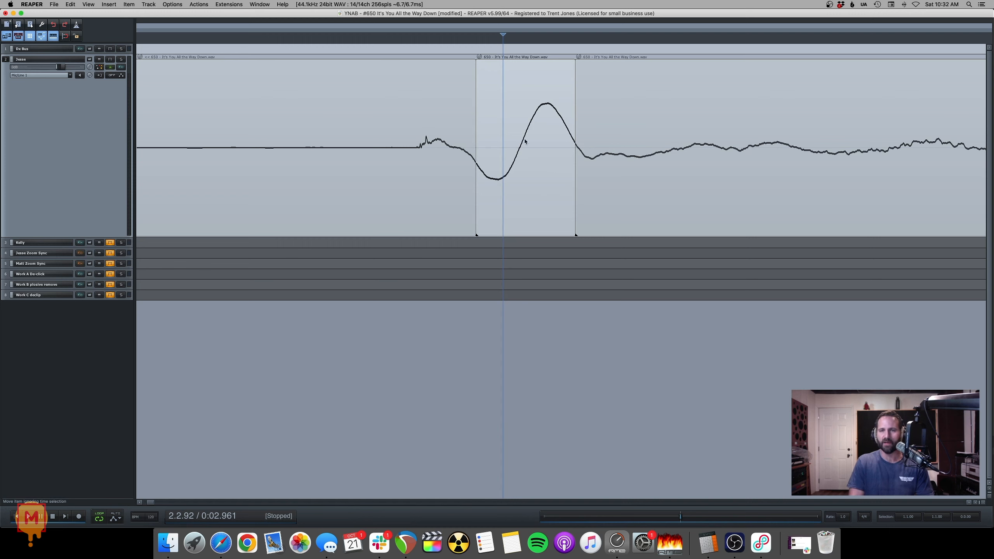
pyautogui.press('Delete')
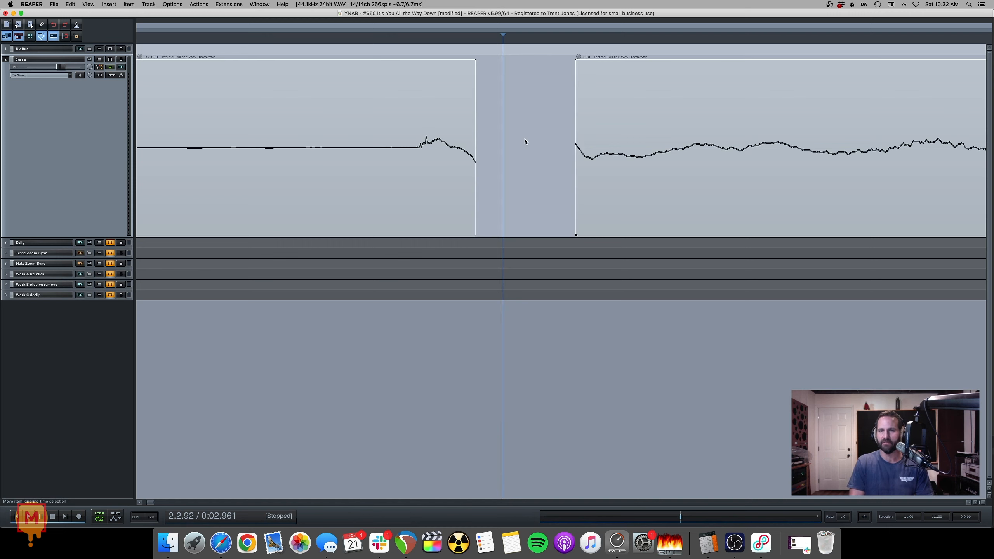
pyautogui.press('super+z')
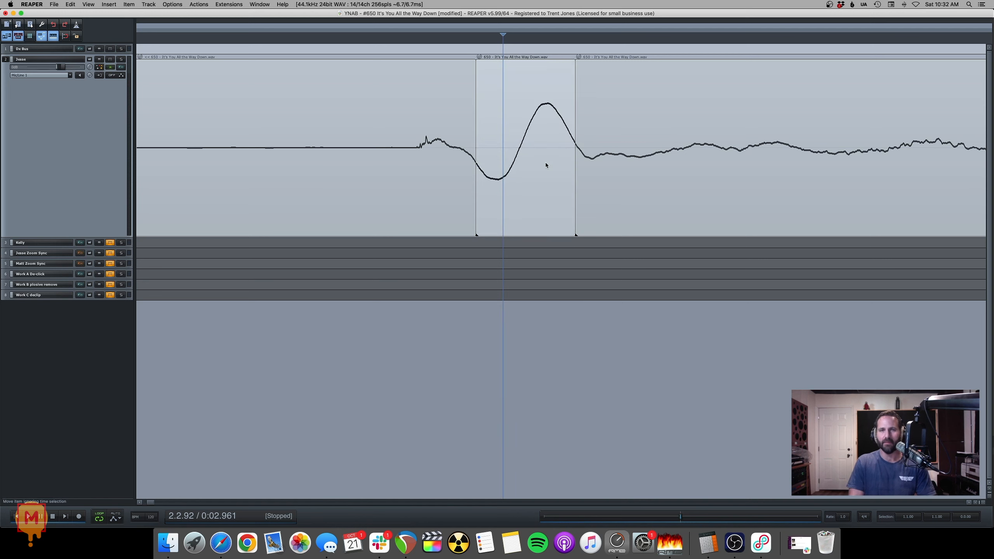
# Delete the swing piece with ripple editing and slide the following item slightly over the earlier one to crossfade the join
pyautogui.press('Delete')
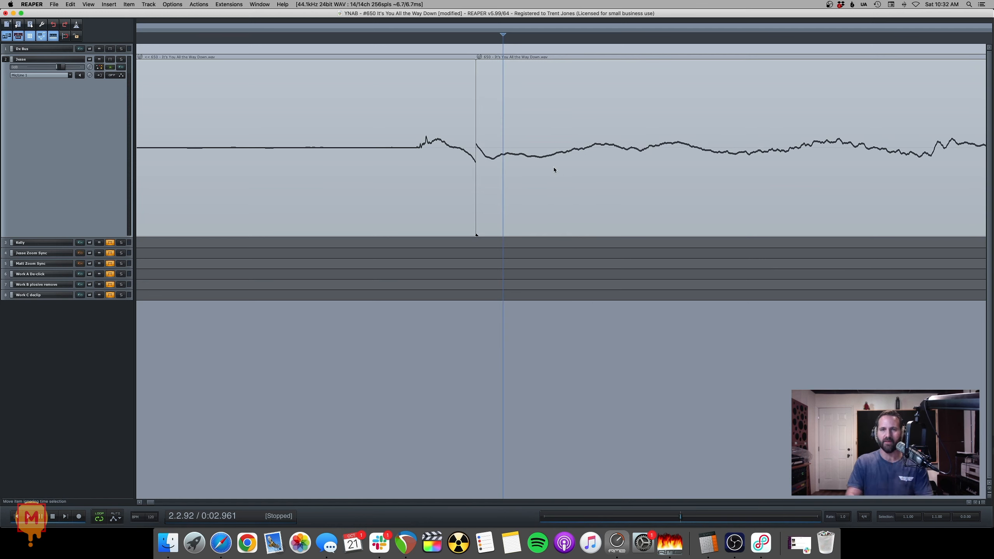
pyautogui.click(460, 178)
pyautogui.scroll(1, 460, 177)
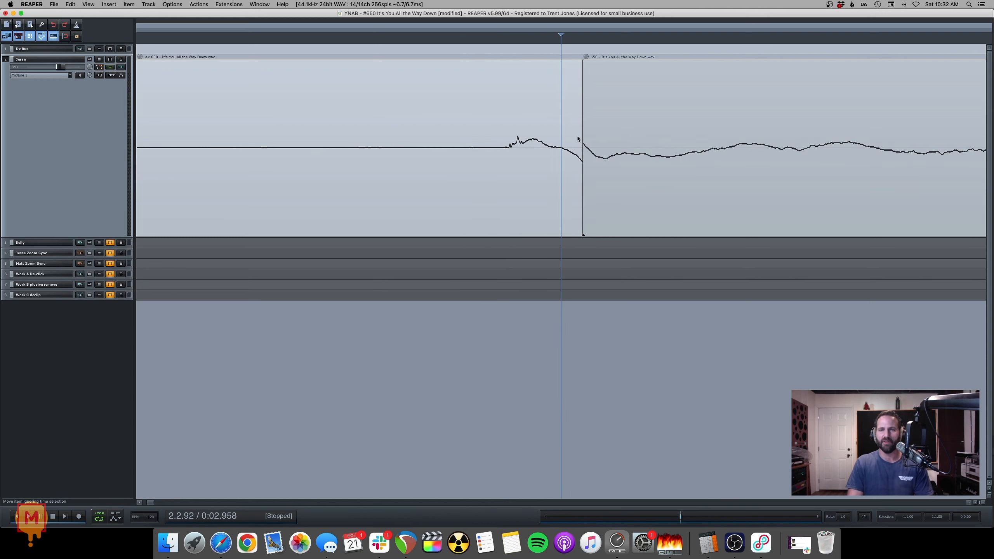
pyautogui.click(633, 161)
pyautogui.scroll(2, 626, 162)
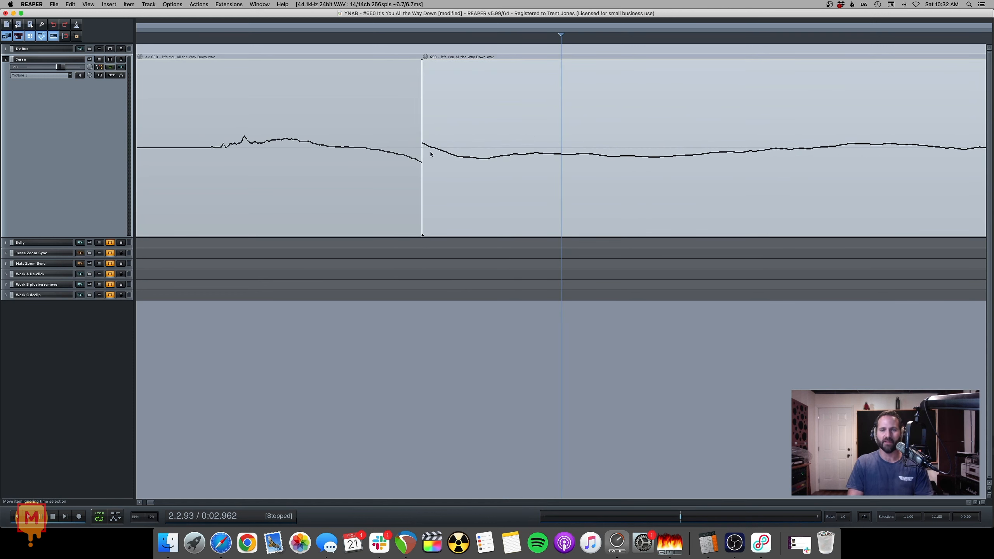
pyautogui.moveTo(516, 196); pyautogui.dragTo(491, 192)
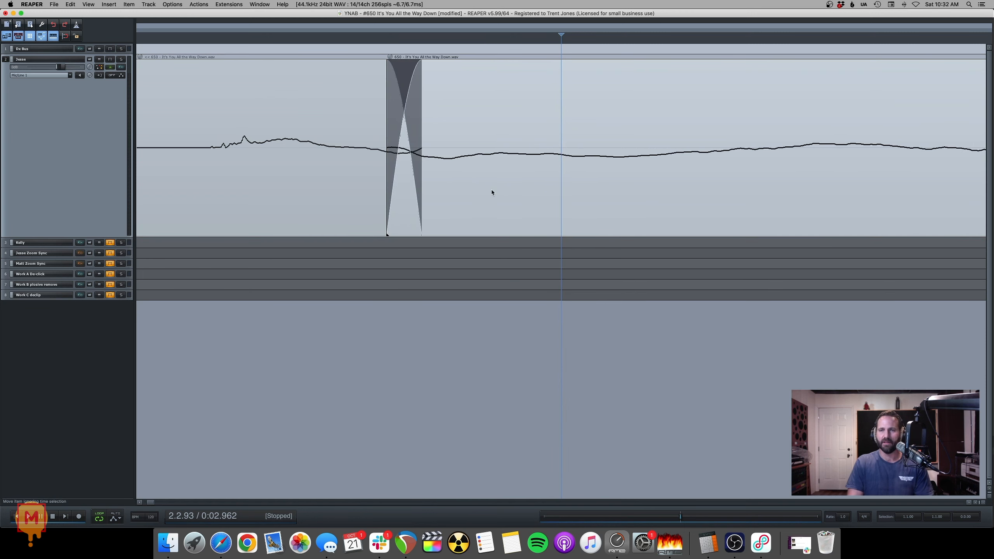
# Examine the crossfaded join in the waveform and play the edited passage from about 0:02.444
pyautogui.scroll(-4, 491, 192)
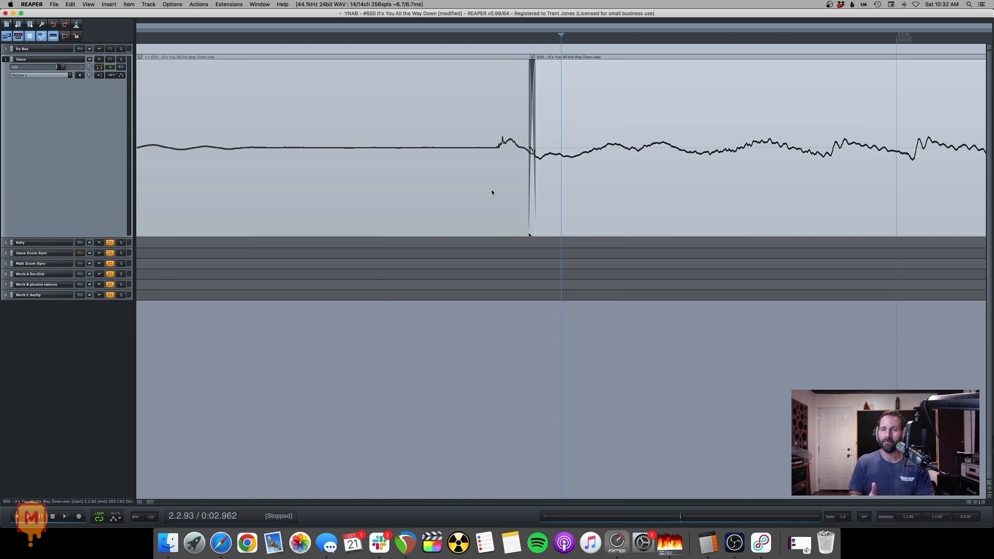
pyautogui.scroll(-1, 491, 192)
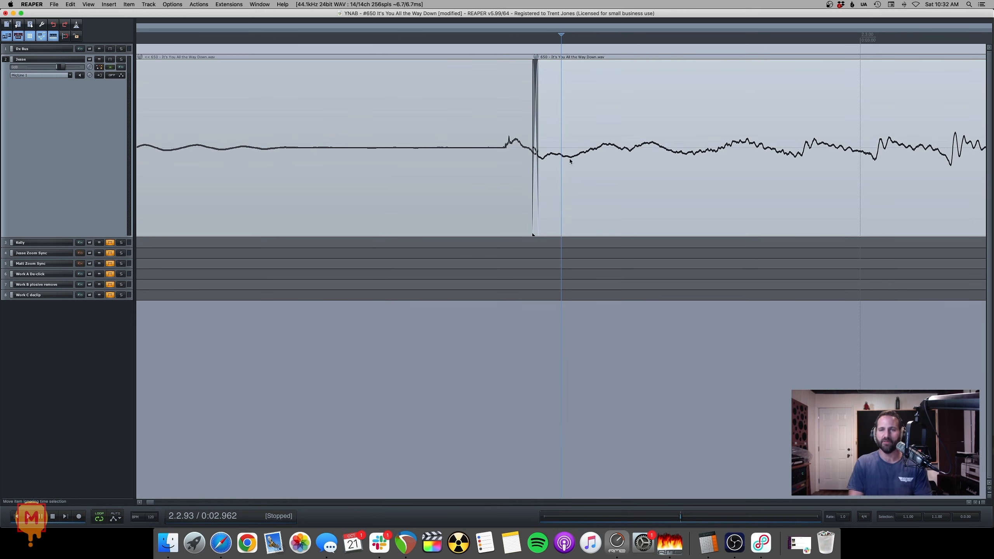
pyautogui.scroll(3, 563, 160)
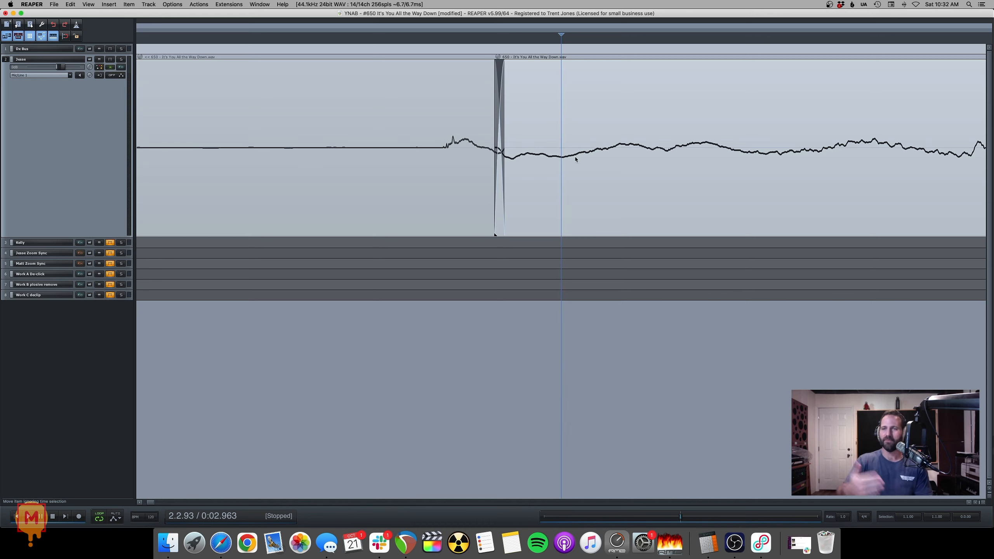
pyautogui.scroll(-3, 574, 160)
pyautogui.scroll(-10, 575, 159)
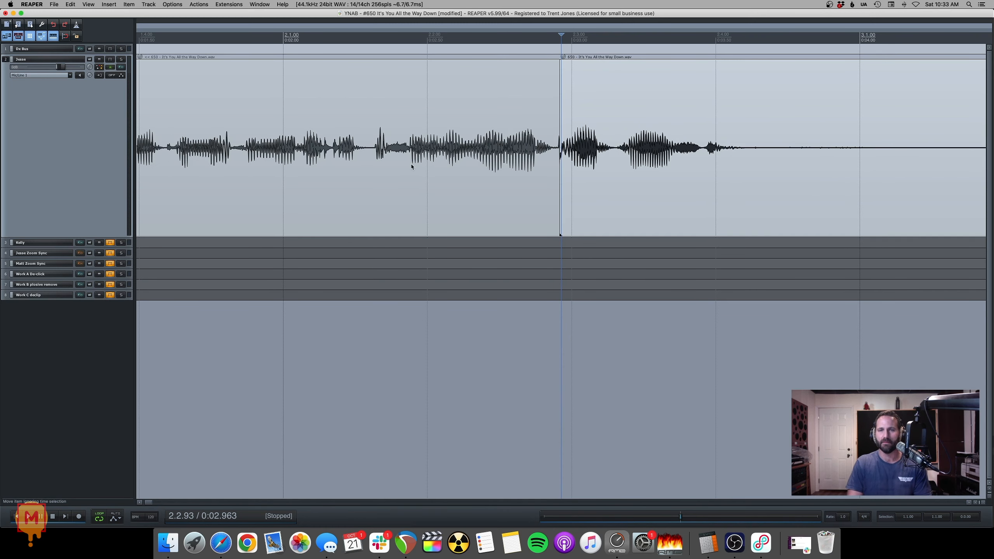
pyautogui.click(412, 167)
pyautogui.press('space')
pyautogui.press('space')
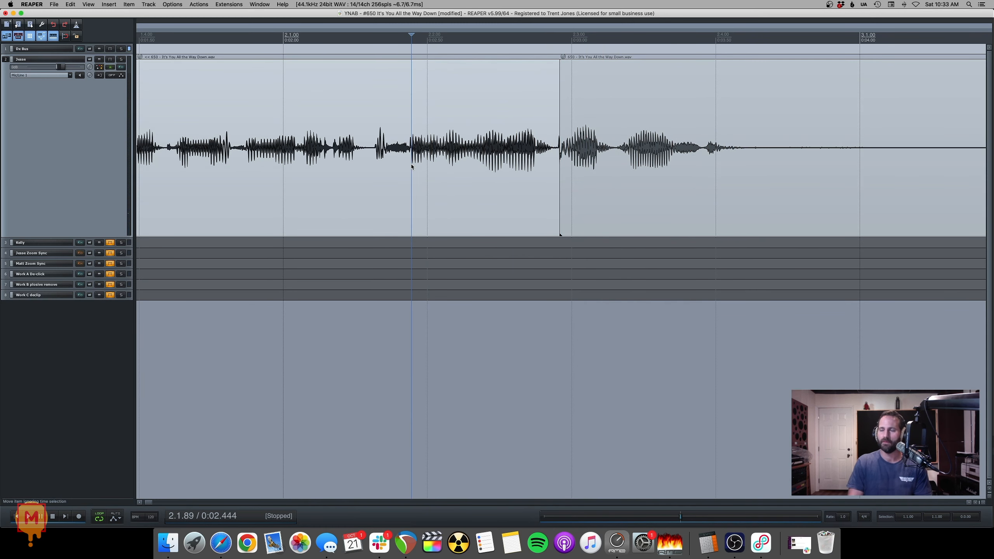
pyautogui.press('space')
pyautogui.press('space')
# Undo the overlap and the deletion to restore the plosive's swing piece between its two splits
pyautogui.click(558, 170)
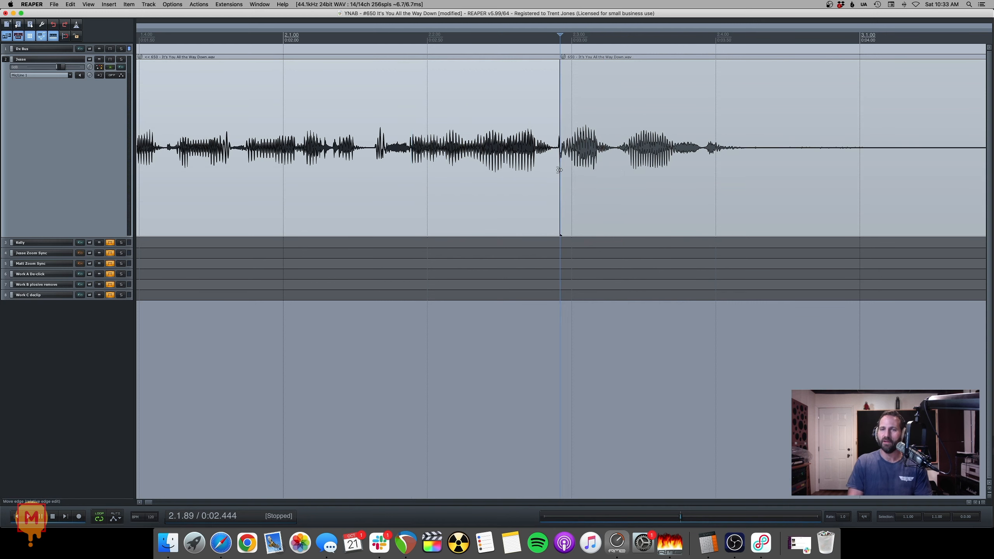
pyautogui.scroll(10, 580, 174)
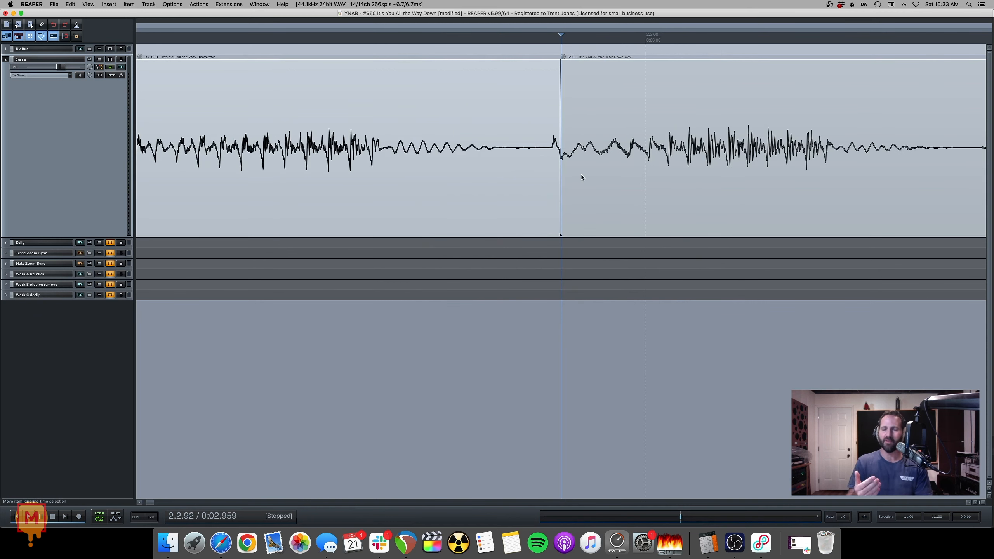
pyautogui.press('super+z')
pyautogui.press('super+z')
pyautogui.press('super+z')
pyautogui.press('super+z')
pyautogui.press('super+z')
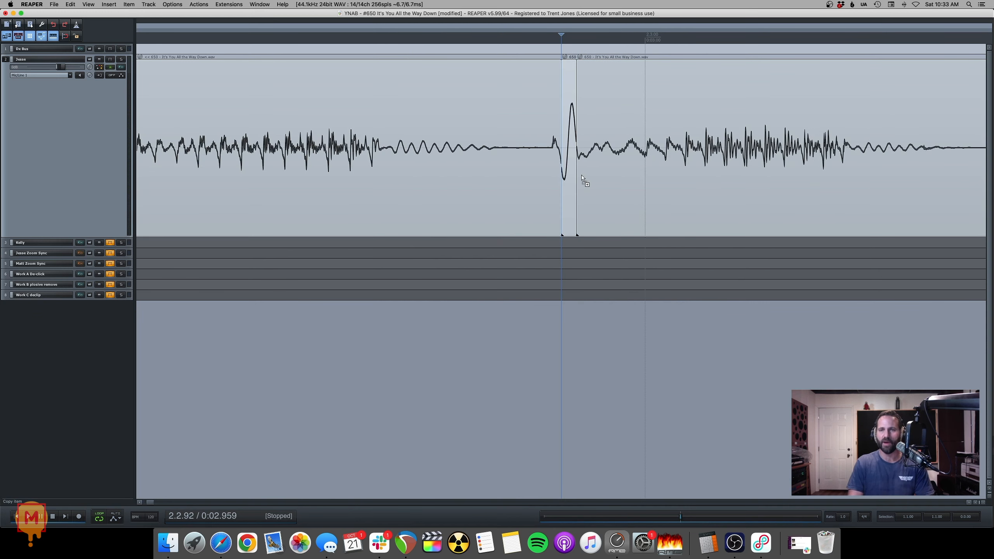
pyautogui.press('super+z')
pyautogui.press('super+z')
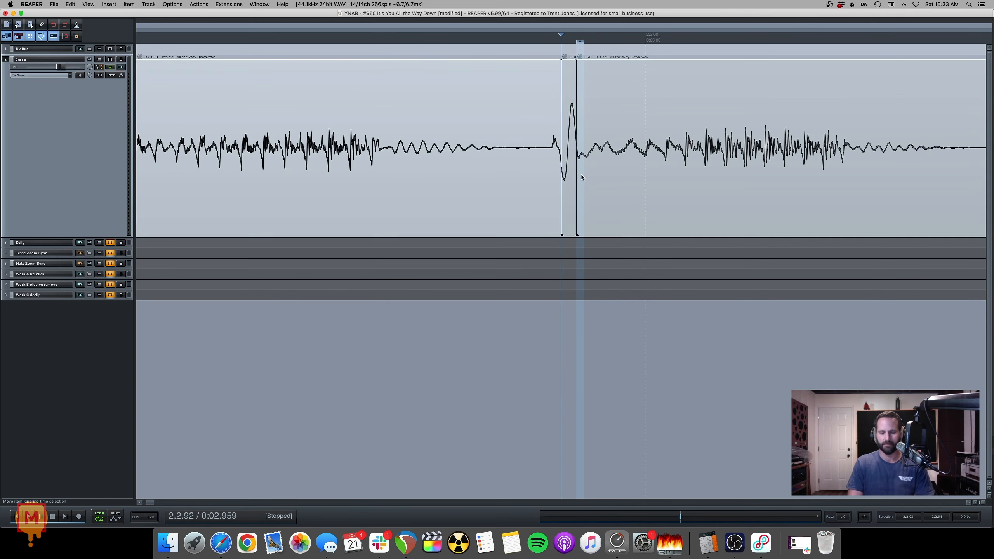
pyautogui.press('super+z')
pyautogui.press('super+z')
pyautogui.press('super+z')
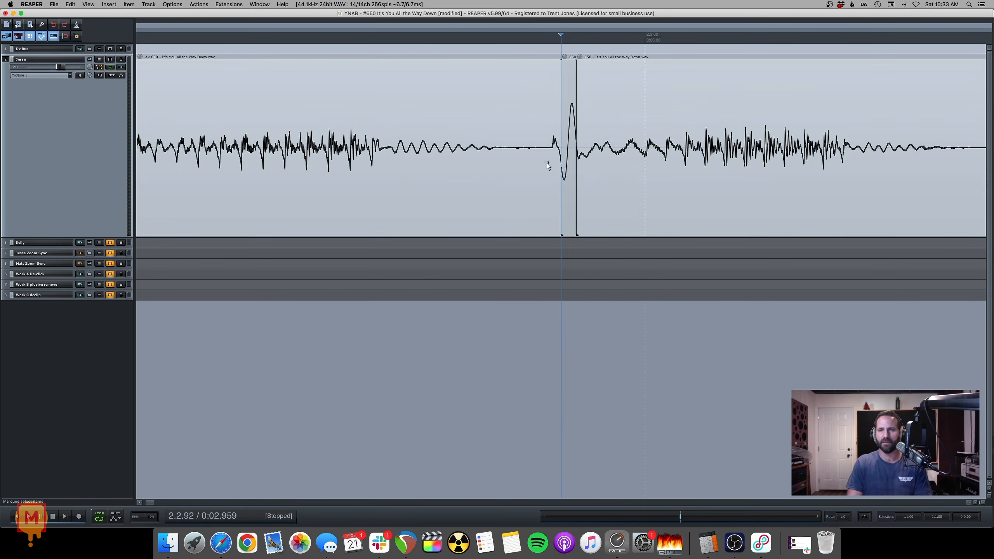
# Play the unedited passage containing the plosive from about 0:02.440 for comparison
pyautogui.rightClick(546, 163)
pyautogui.click(535, 162)
pyautogui.scroll(-5, 537, 151)
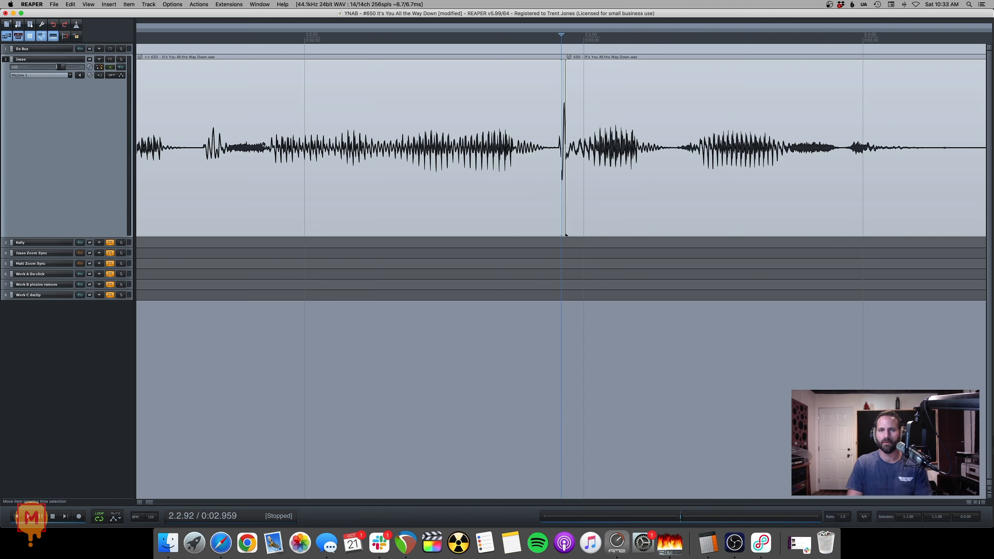
pyautogui.click(271, 145)
pyautogui.press('space')
pyautogui.press('space')
pyautogui.press('space')
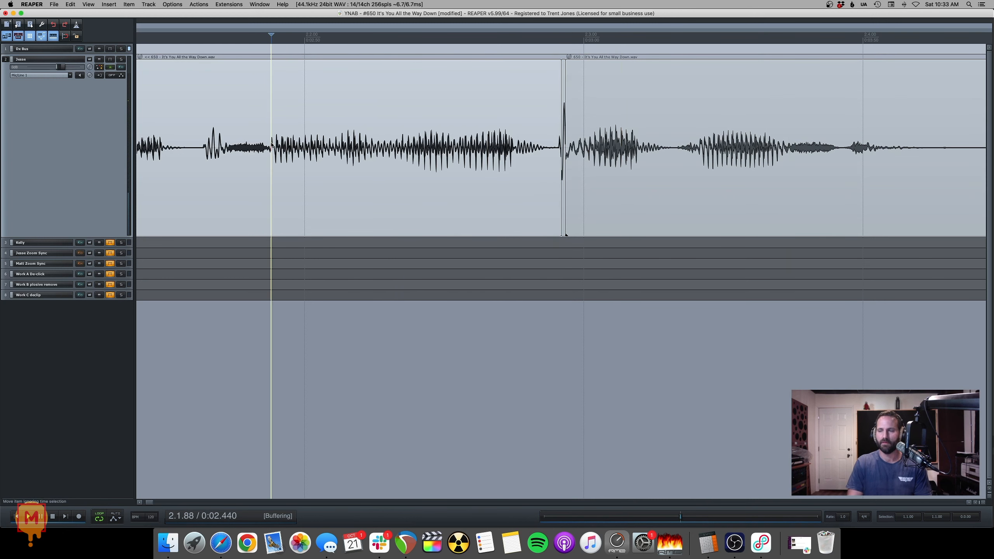
pyautogui.press('space')
# Remove the plosive's isolated swing piece again, closing the gap with a crossfaded join
pyautogui.click(566, 158)
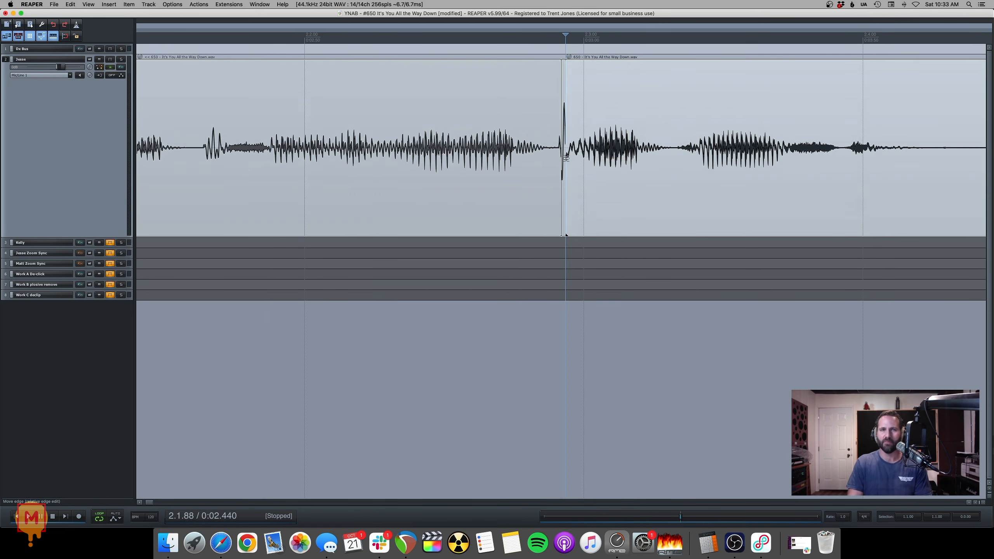
pyautogui.scroll(5, 565, 158)
pyautogui.click(554, 159)
pyautogui.scroll(6, 554, 160)
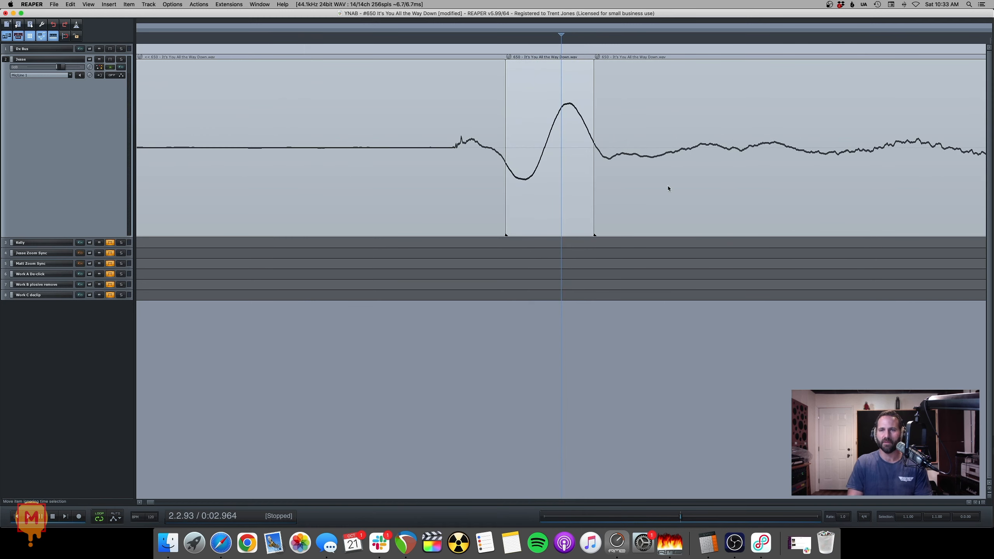
pyautogui.press('Delete')
# Play the repaired passage across the join from about 0:02.414
pyautogui.scroll(-10, 668, 188)
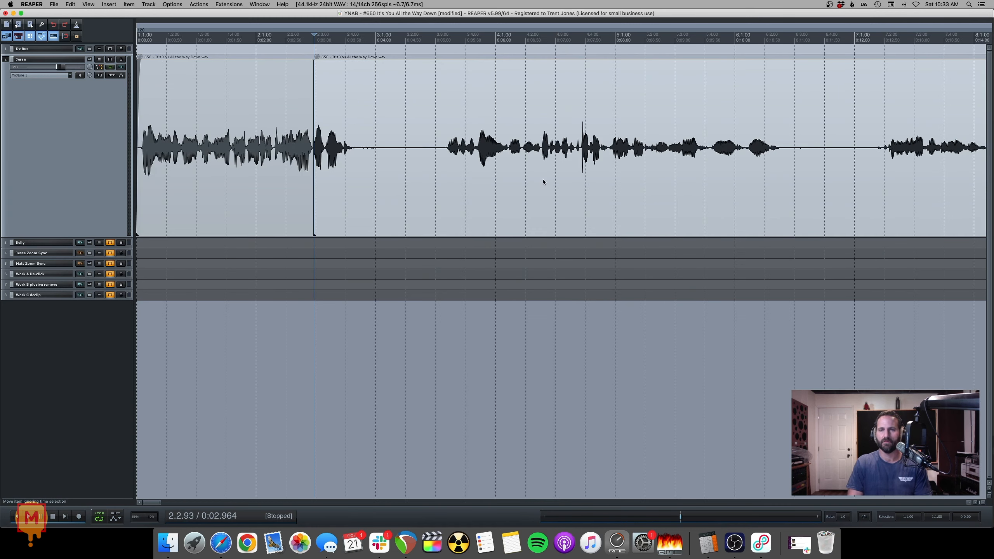
pyautogui.click(282, 146)
pyautogui.scroll(10, 281, 145)
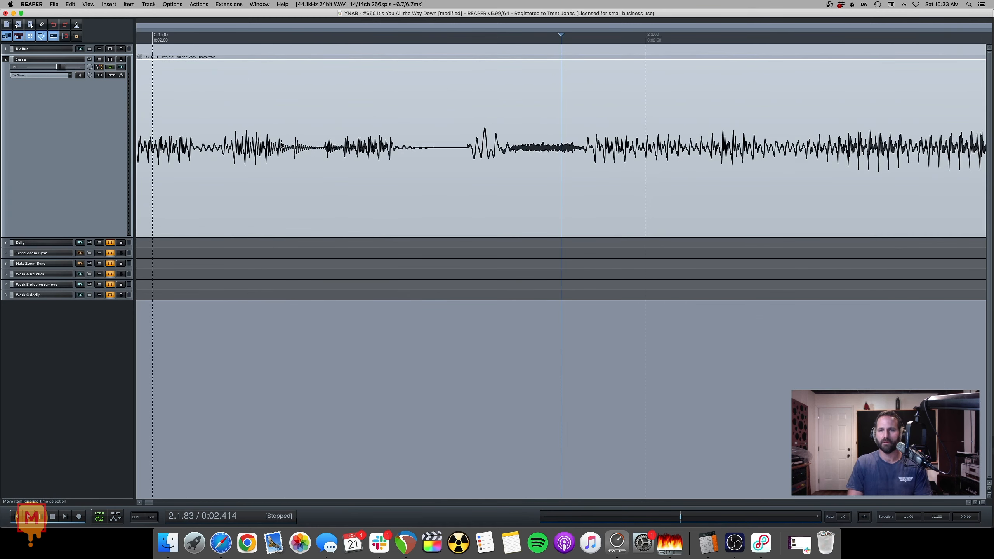
pyautogui.scroll(-4, 281, 145)
pyautogui.press('space')
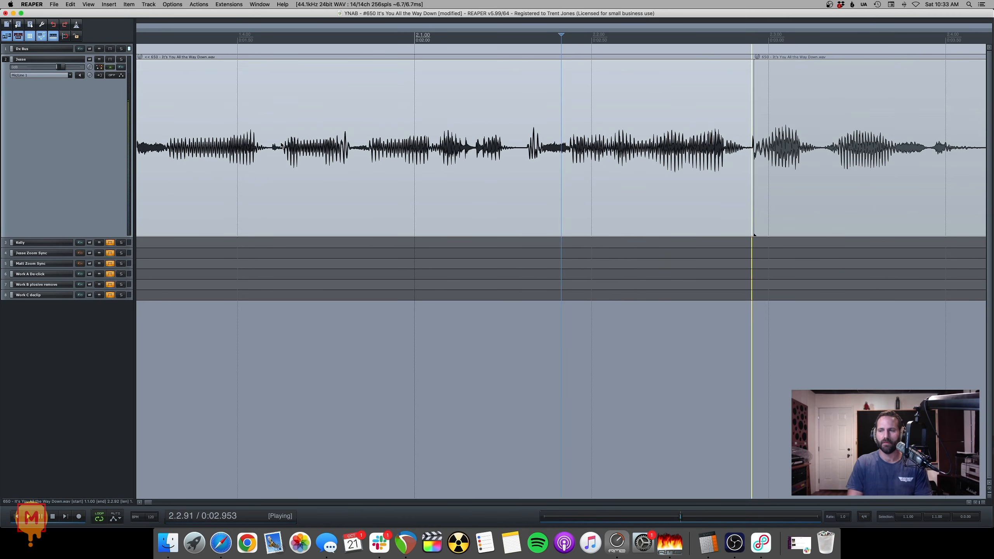
pyautogui.press('space')
# Pull the two items apart at the join and overlap them again with a readjusted short crossfade
pyautogui.click(759, 176)
pyautogui.scroll(8, 758, 176)
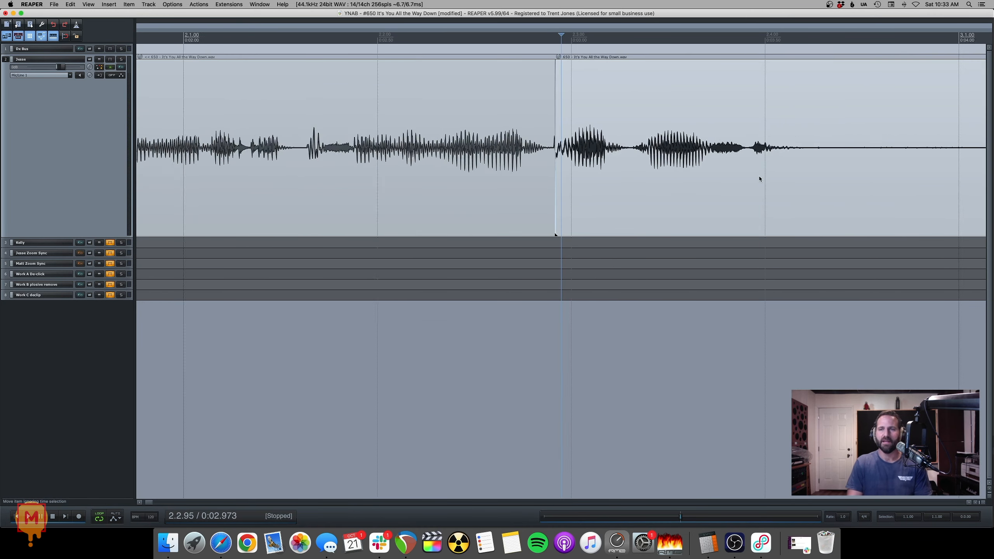
pyautogui.click(540, 168)
pyautogui.scroll(5, 539, 167)
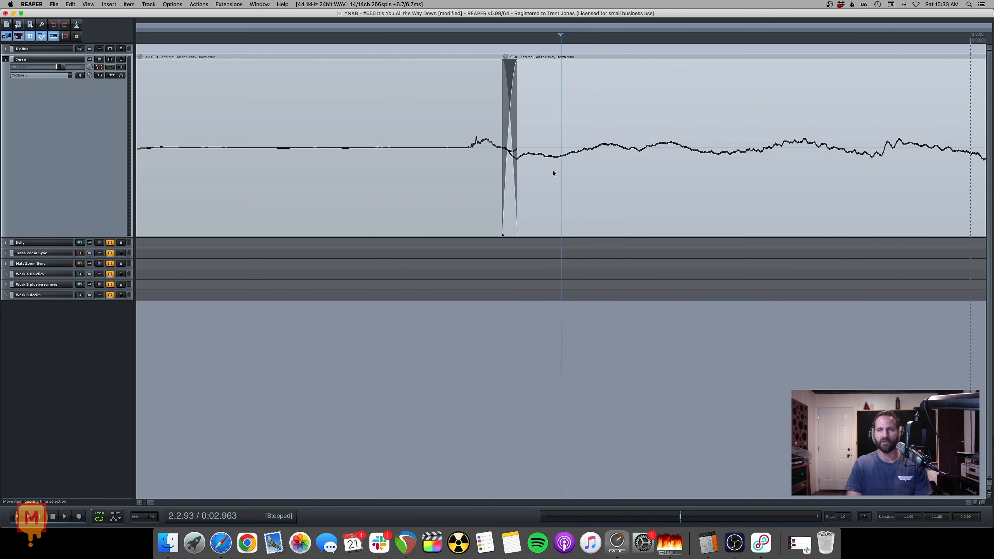
pyautogui.scroll(-2, 553, 171)
pyautogui.moveTo(555, 173); pyautogui.dragTo(585, 184)
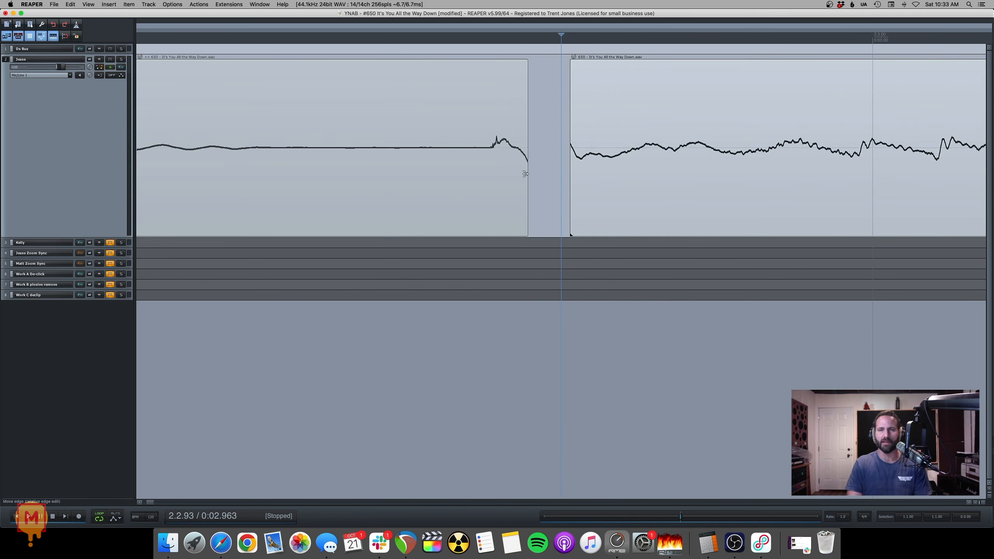
pyautogui.moveTo(528, 174)
pyautogui.mouseDown()
pyautogui.moveTo(642, 174)
pyautogui.moveTo(544, 178)
pyautogui.mouseUp()
pyautogui.scroll(-2, 628, 180)
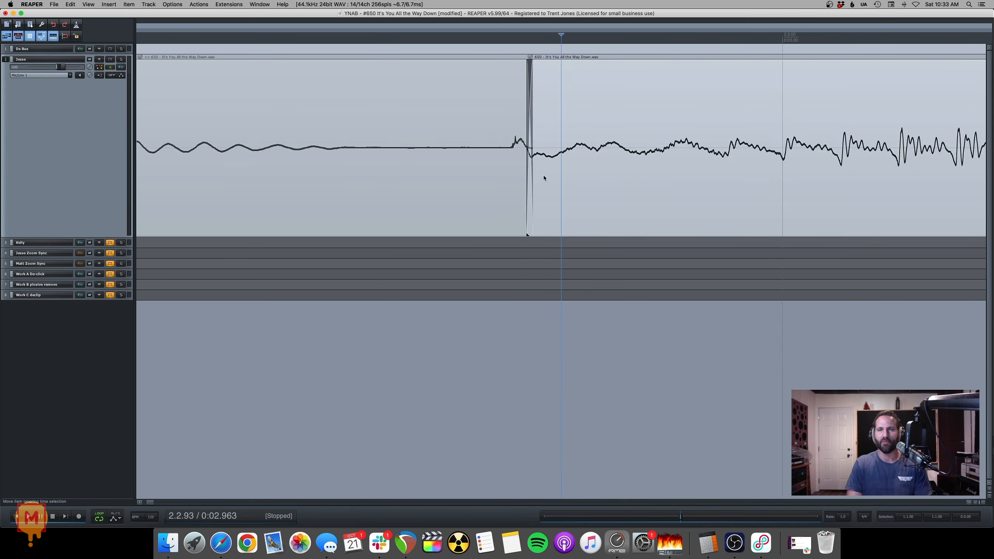
pyautogui.scroll(-5, 543, 175)
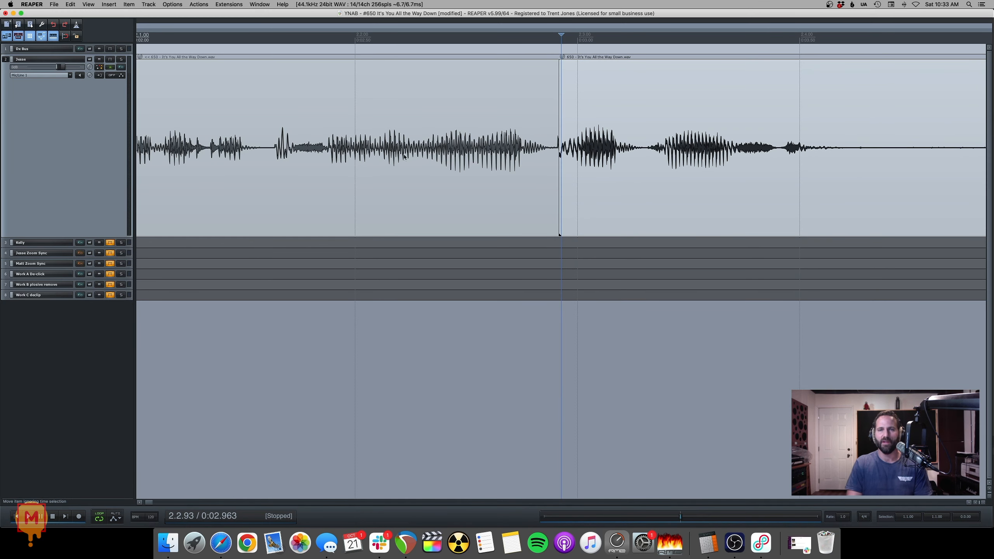
# Play the repaired passage across the crossfaded join from about 0:02.483
pyautogui.click(348, 151)
pyautogui.press('space')
pyautogui.press('space')
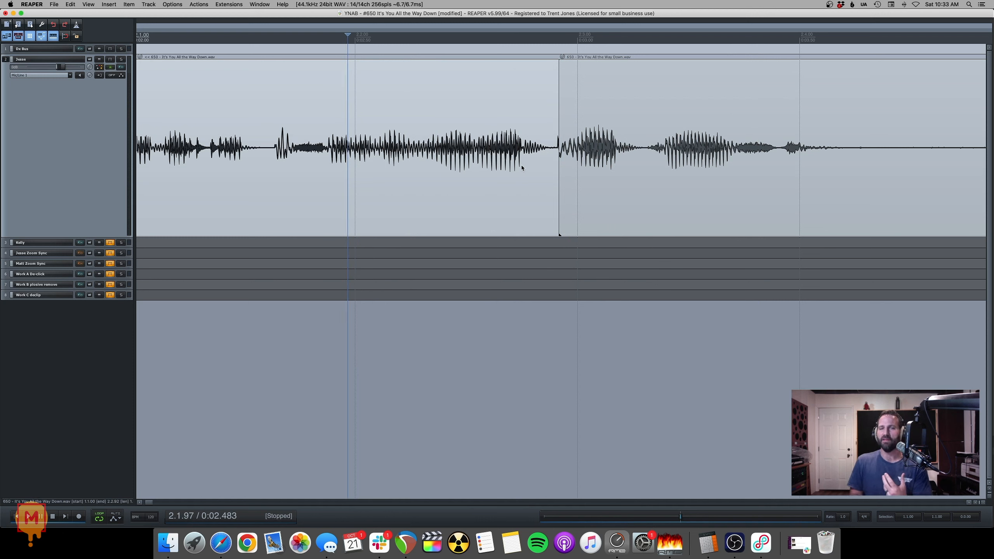
# Play the earlier dialogue from about 0:01.302 to check the spike ahead of the existing join
pyautogui.click(568, 151)
pyautogui.scroll(-3, 569, 151)
pyautogui.click(354, 157)
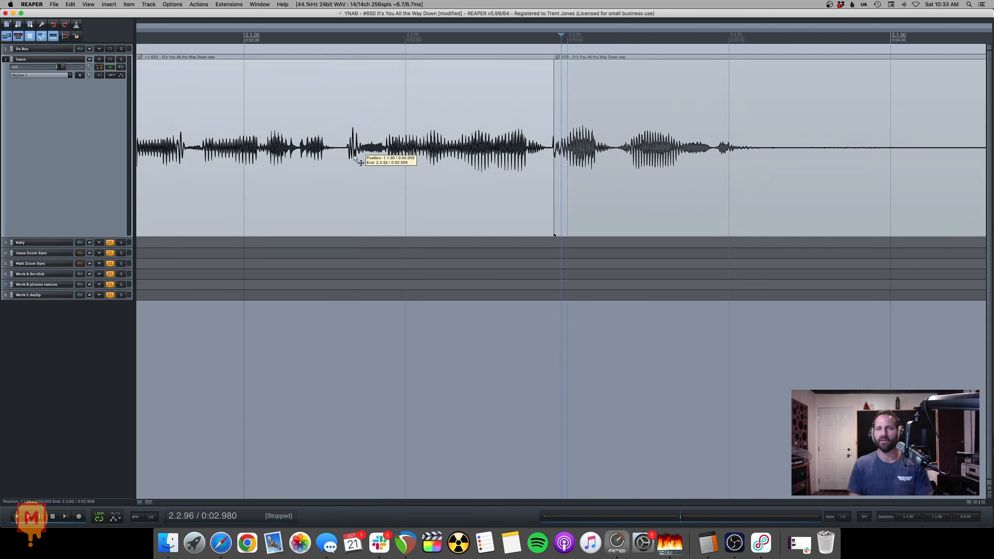
pyautogui.scroll(2, 512, 168)
pyautogui.scroll(-4, 545, 170)
pyautogui.click(597, 174)
pyautogui.scroll(2, 602, 173)
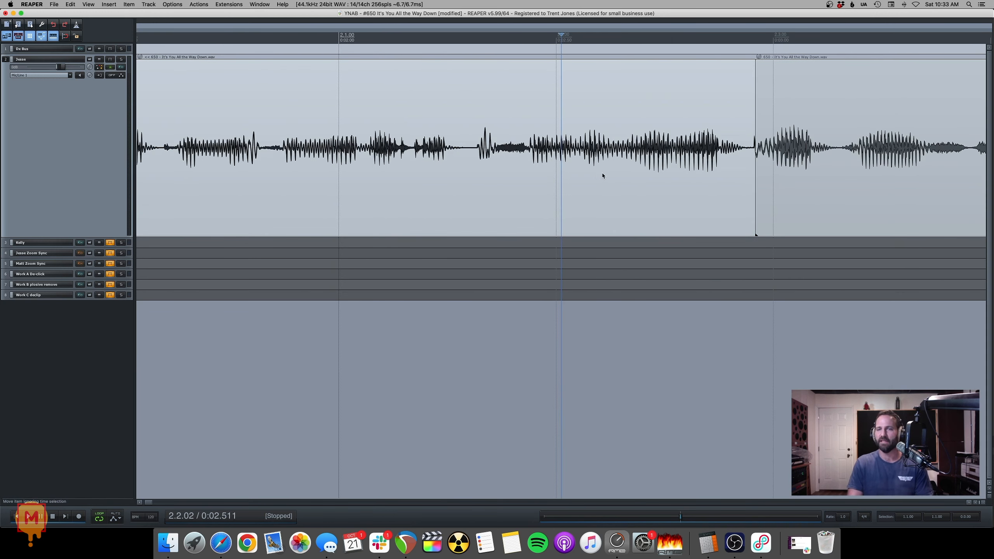
pyautogui.scroll(-2, 638, 175)
pyautogui.click(382, 147)
pyautogui.scroll(-2, 402, 152)
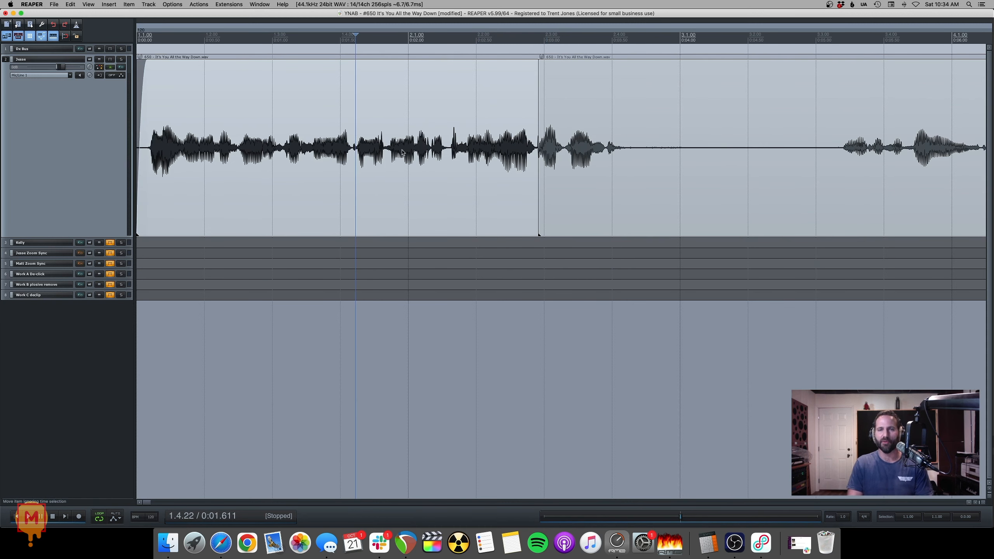
pyautogui.click(313, 147)
pyautogui.press('space')
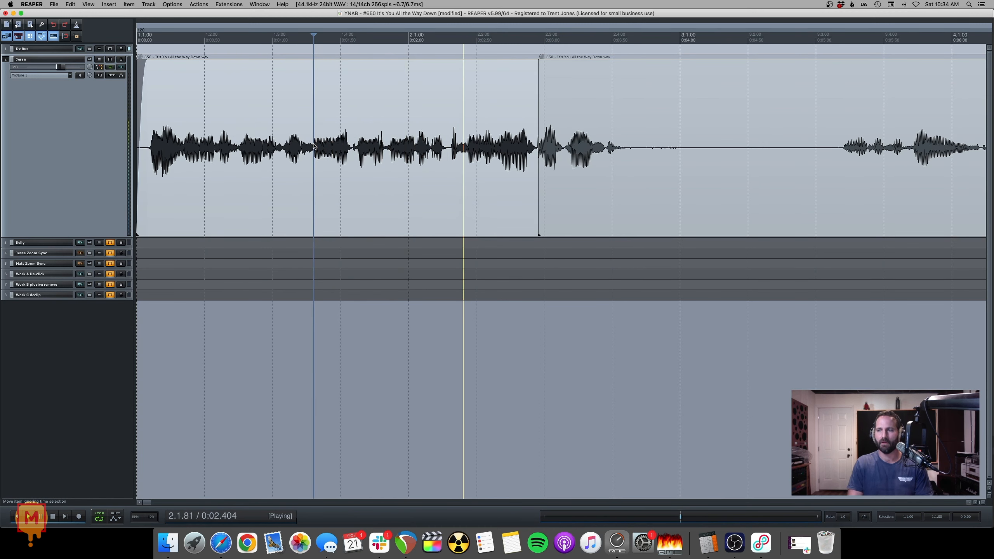
pyautogui.press('space')
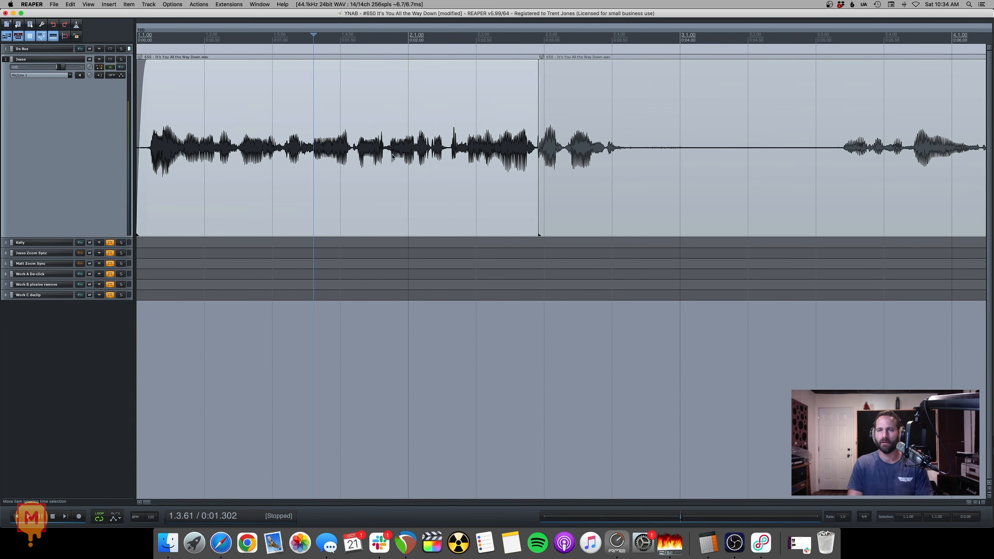
# Play the passage leading into the earlier plosive again from about 0:01.979
pyautogui.click(449, 158)
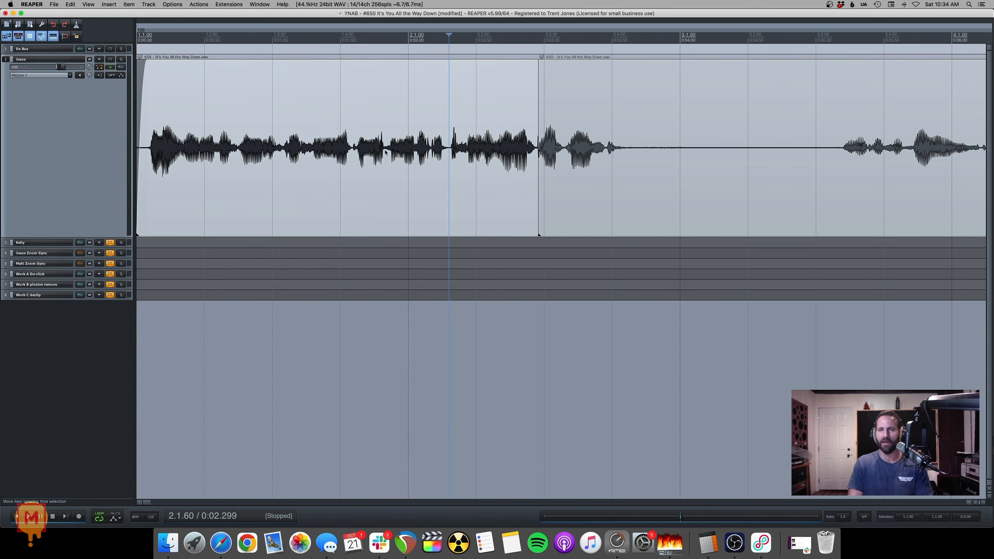
pyautogui.click(406, 155)
pyautogui.press('space')
pyautogui.press('space')
# Isolate the earlier plosive's swing by splitting the item just before it at 0:02.316 and just after it at 0:02.362
pyautogui.scroll(1, 455, 160)
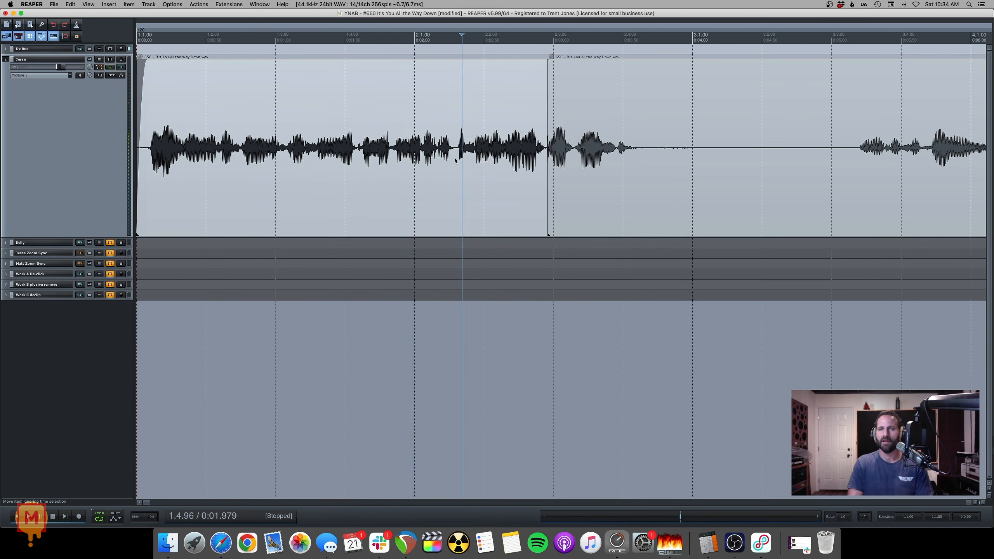
pyautogui.scroll(8, 455, 159)
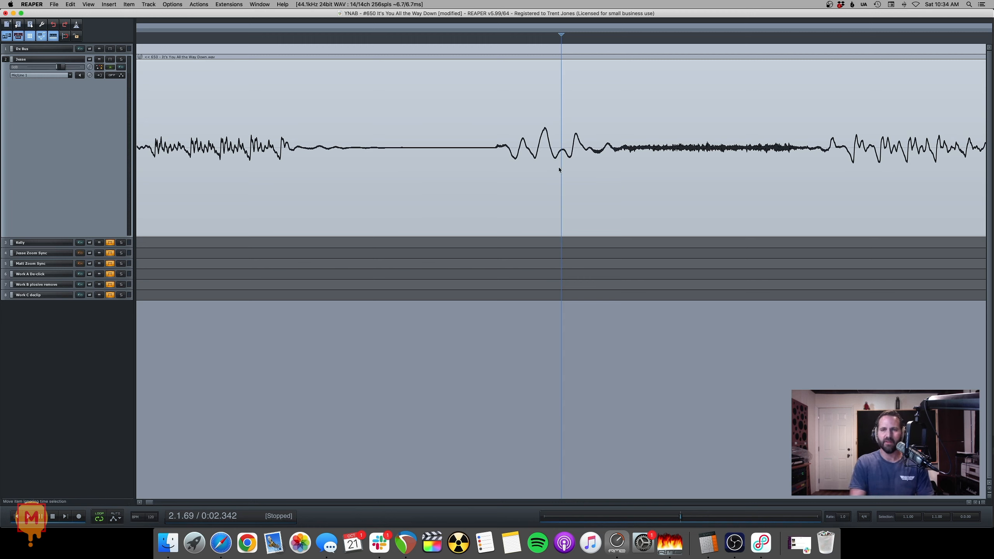
pyautogui.click(487, 155)
pyautogui.press('s')
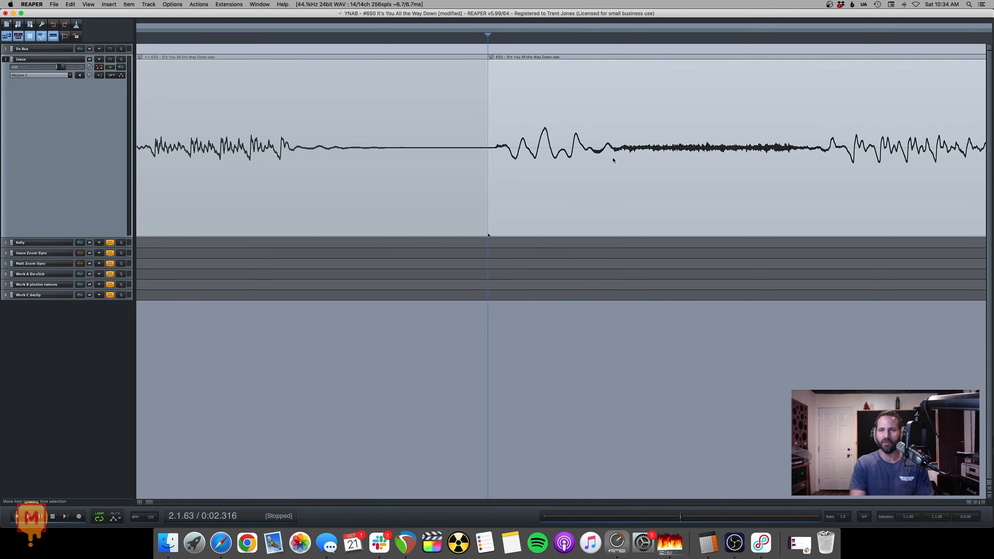
pyautogui.click(613, 159)
pyautogui.press('s')
pyautogui.scroll(3, 607, 206)
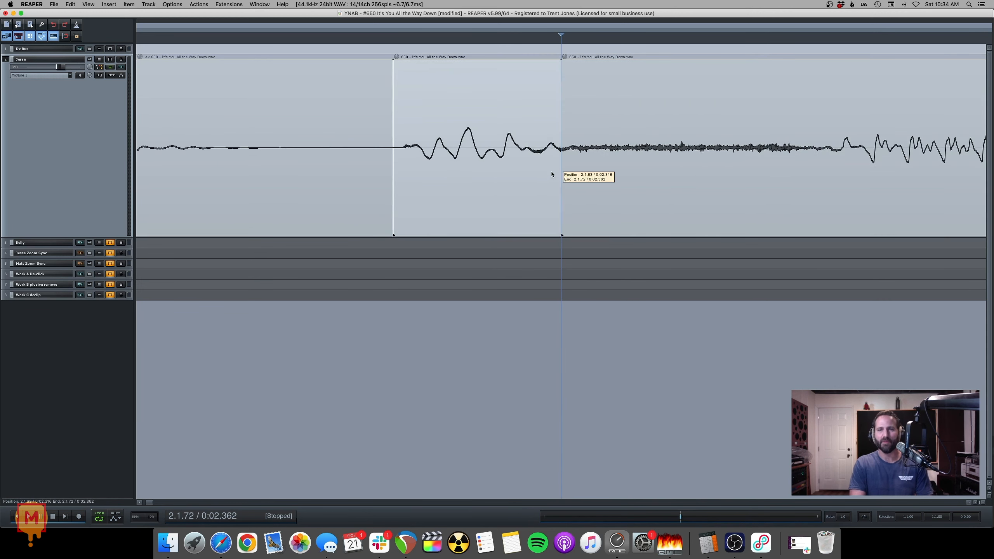
pyautogui.click(551, 173)
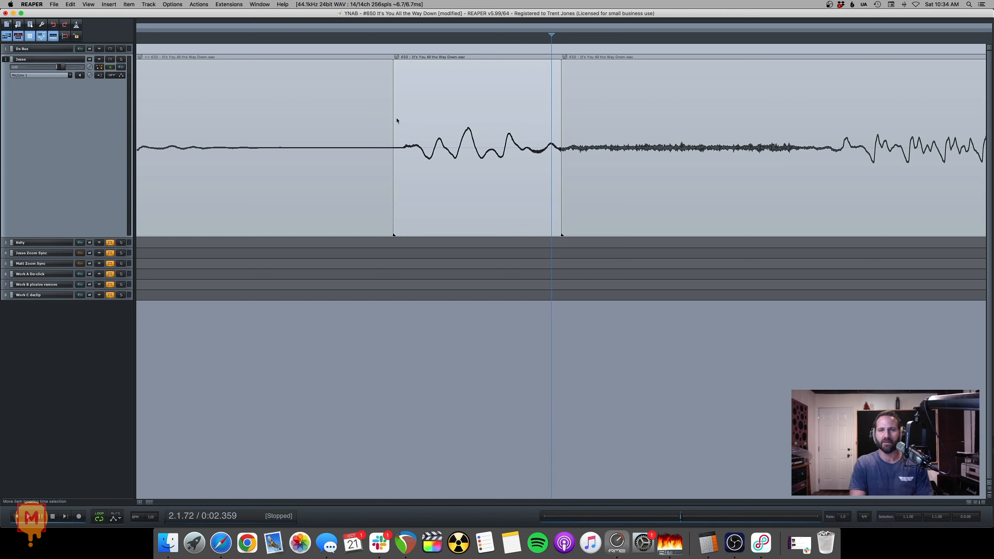
# Lower the item volume of the isolated plosive piece by about 8 dB
pyautogui.moveTo(396, 58); pyautogui.dragTo(395, 87)
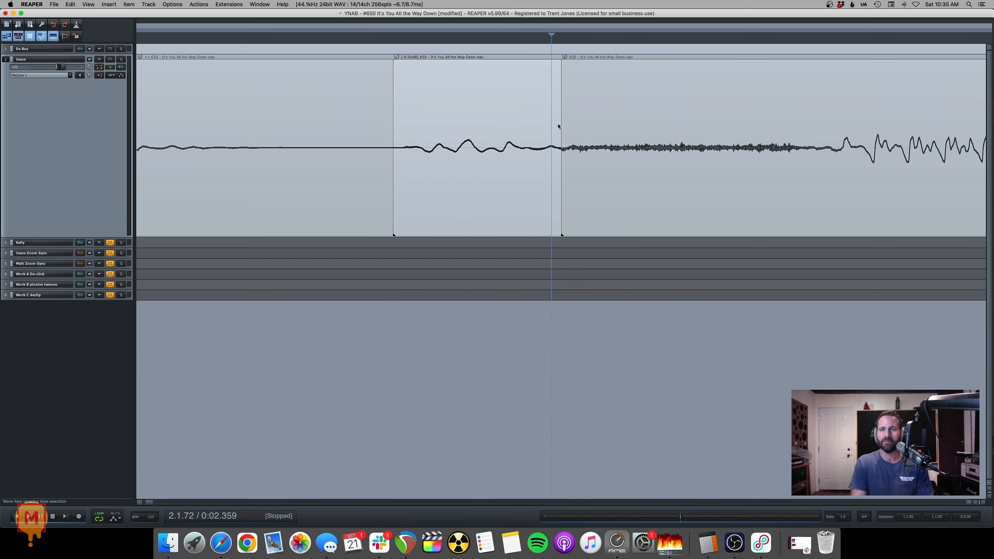
pyautogui.click(480, 137)
pyautogui.click(405, 96)
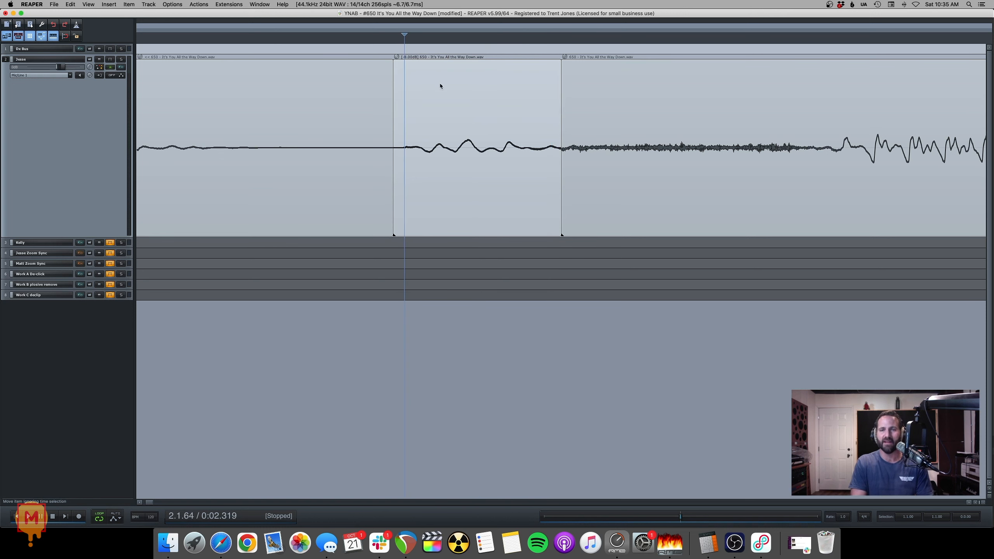
# Extend the start of the item after the plosive piece slightly earlier to make a short crossfade, starting at about 0:02.361
pyautogui.click(635, 120)
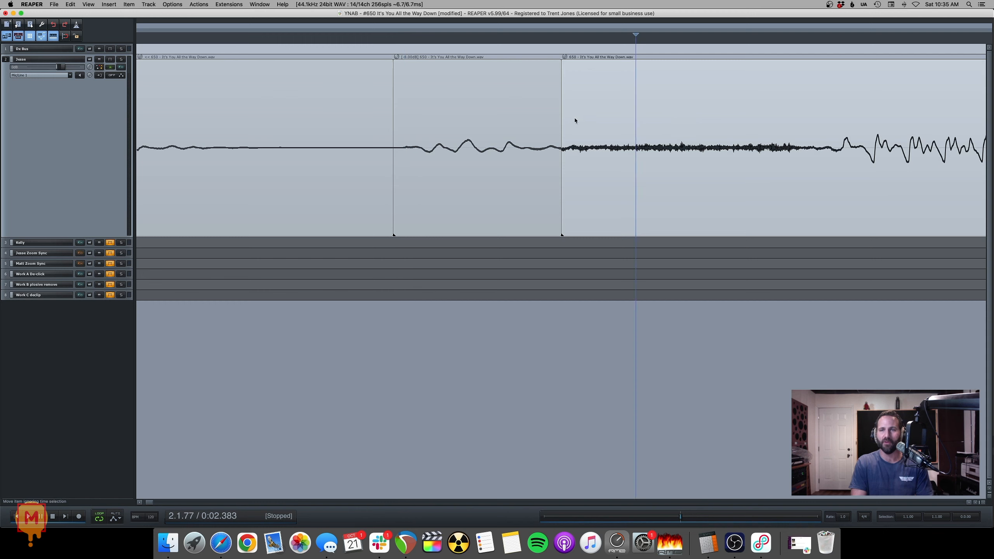
pyautogui.click(599, 114)
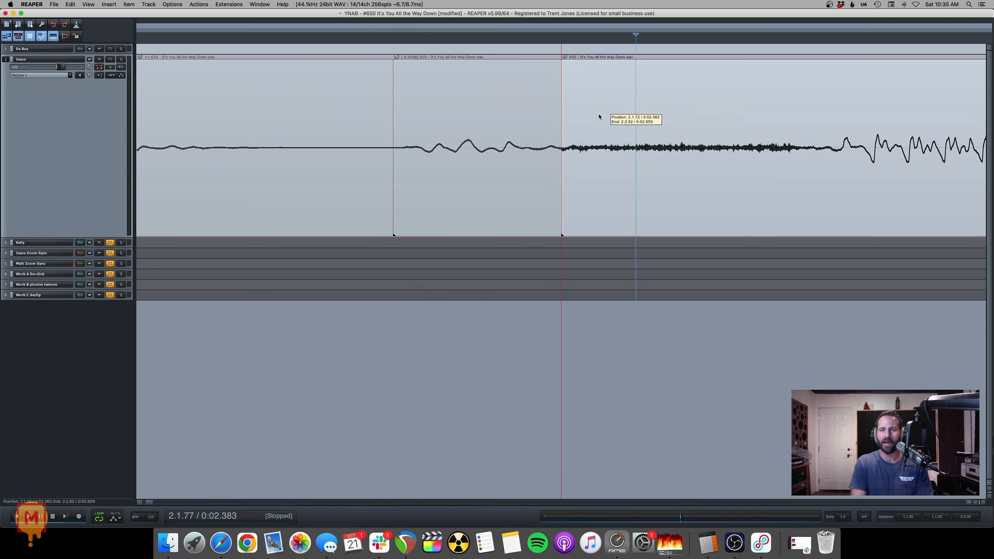
pyautogui.click(563, 103)
pyautogui.scroll(5, 562, 103)
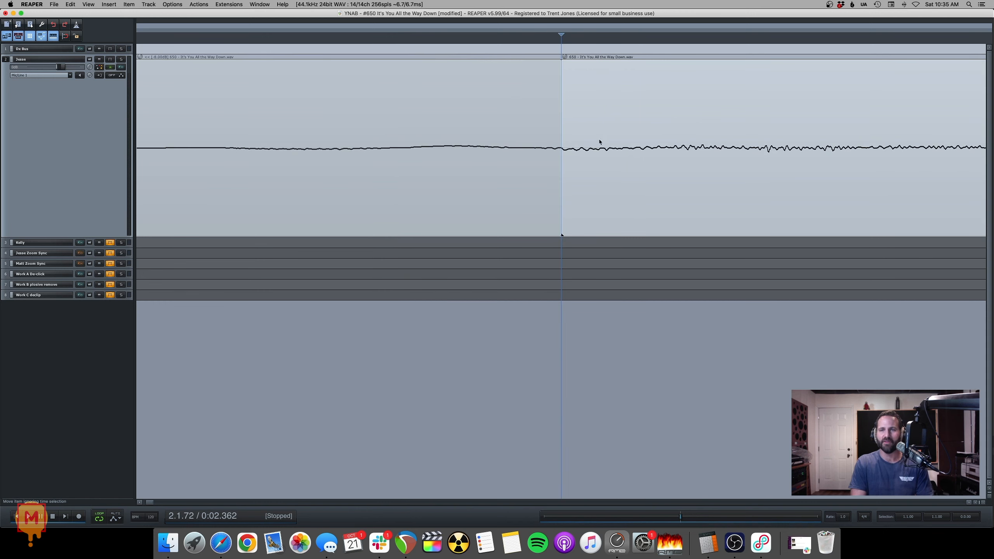
pyautogui.scroll(-3, 606, 117)
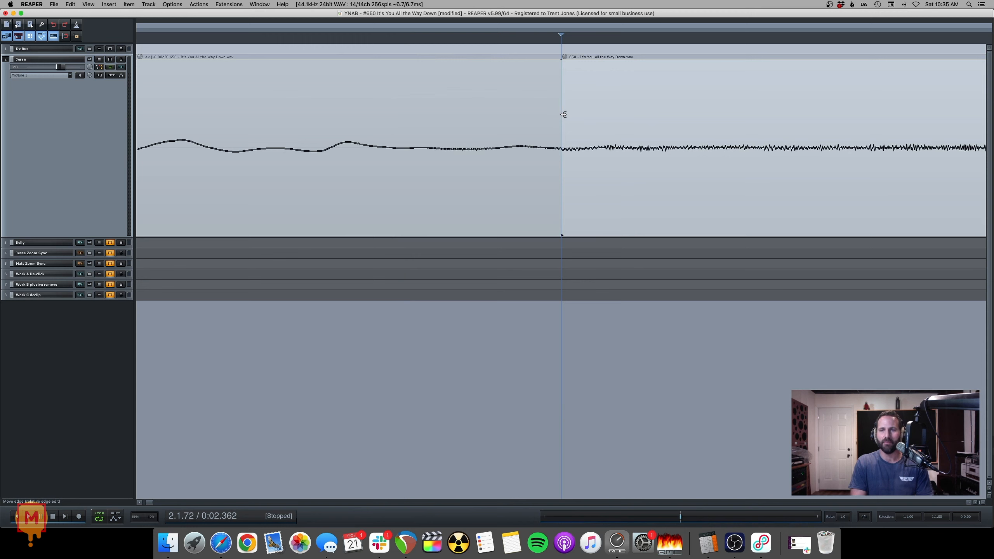
pyautogui.moveTo(563, 114)
pyautogui.mouseDown()
pyautogui.moveTo(553, 114)
pyautogui.moveTo(602, 122)
pyautogui.moveTo(551, 125)
pyautogui.mouseUp()
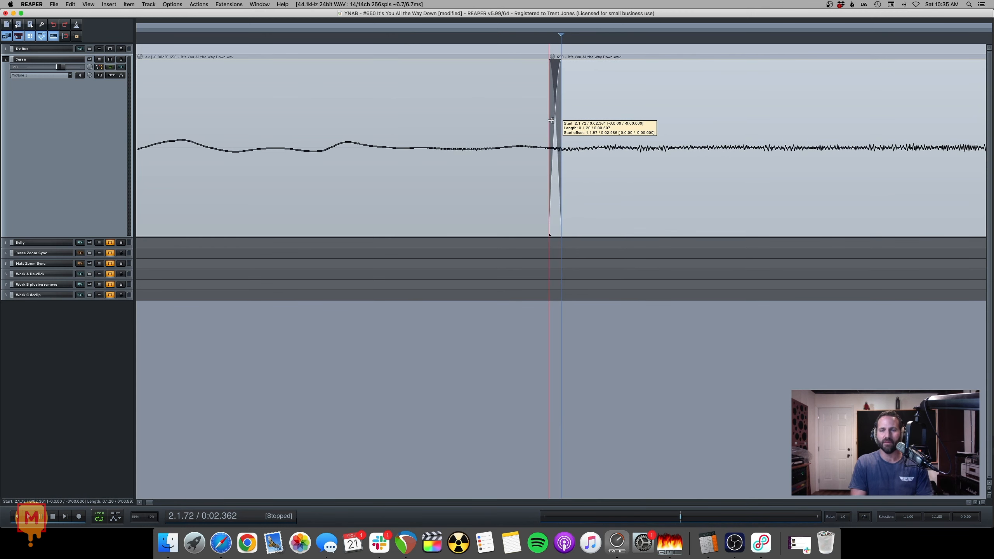
pyautogui.scroll(-5, 553, 126)
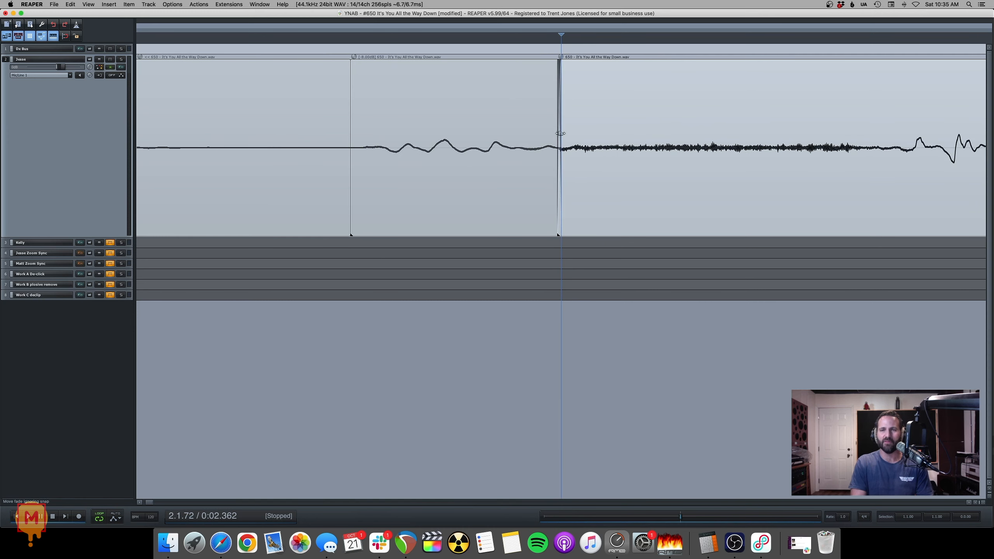
# Play the passage across the volume-reduced plosive piece, starting well before it
pyautogui.scroll(-5, 554, 127)
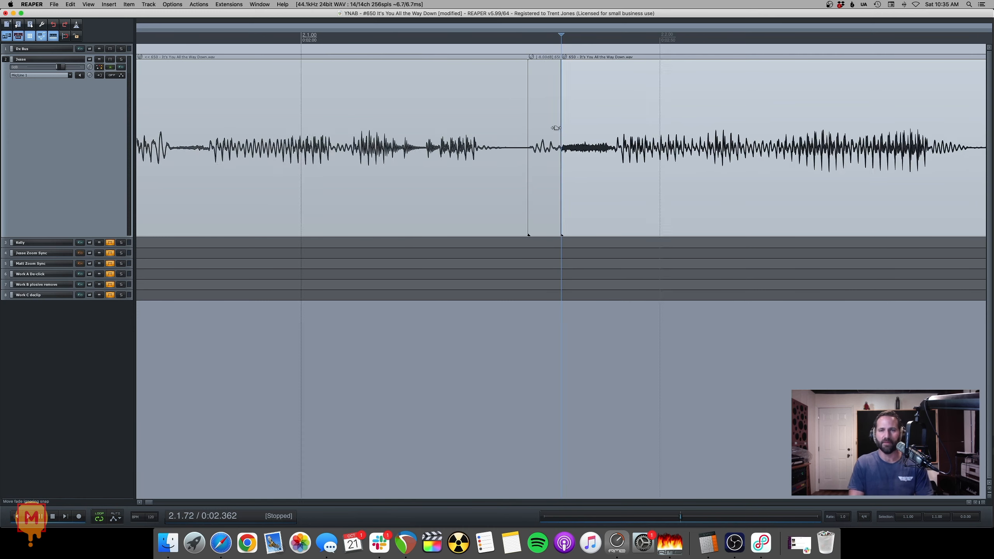
pyautogui.click(360, 136)
pyautogui.press('space')
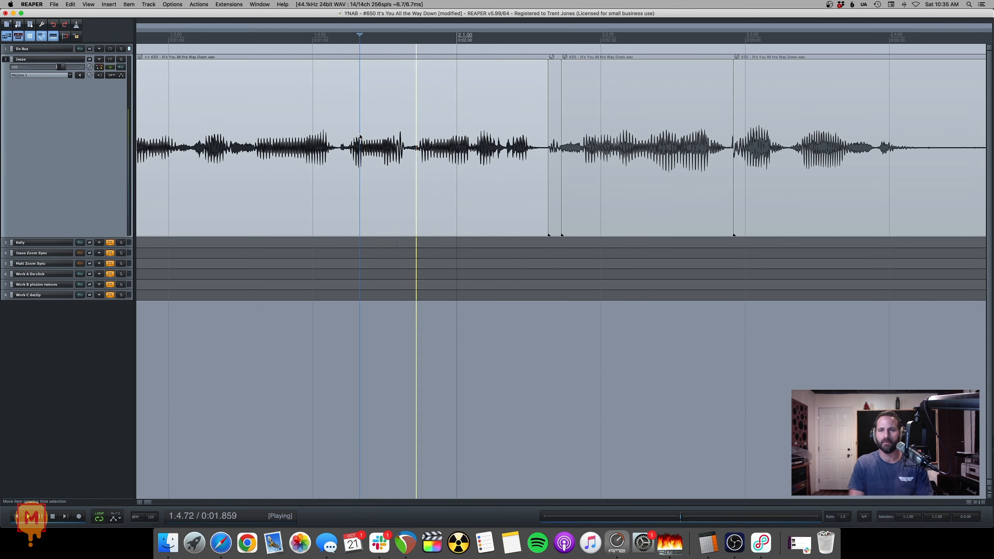
pyautogui.press('space')
pyautogui.press('space')
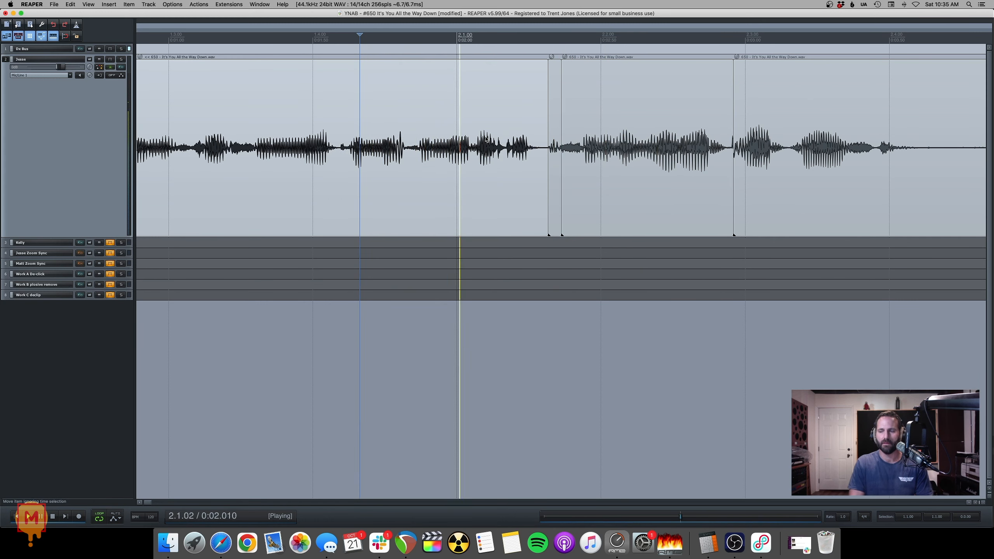
pyautogui.press('space')
# Restore the plosive piece's original volume and play the passage from about 0:01.909 for comparison
pyautogui.click(557, 157)
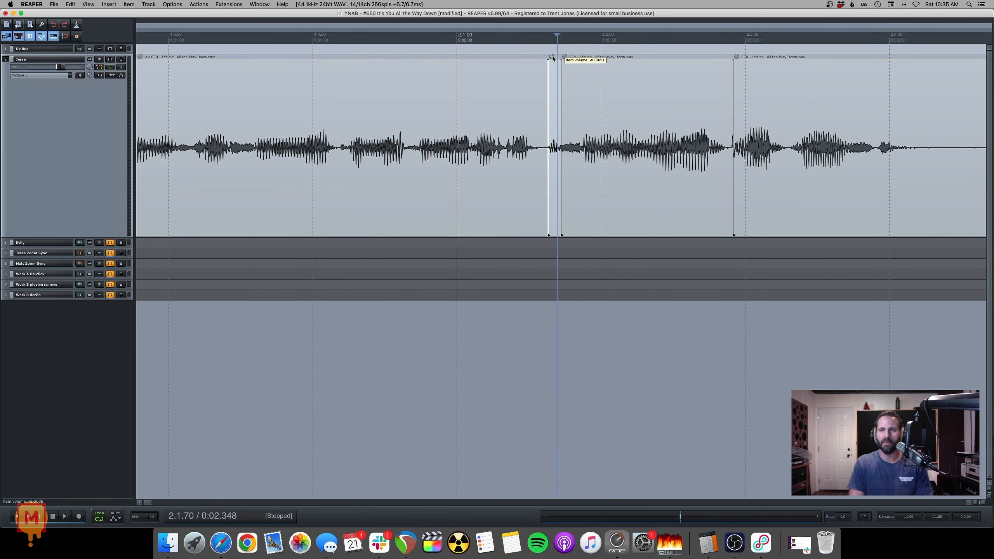
pyautogui.click(430, 105)
pyautogui.press('space')
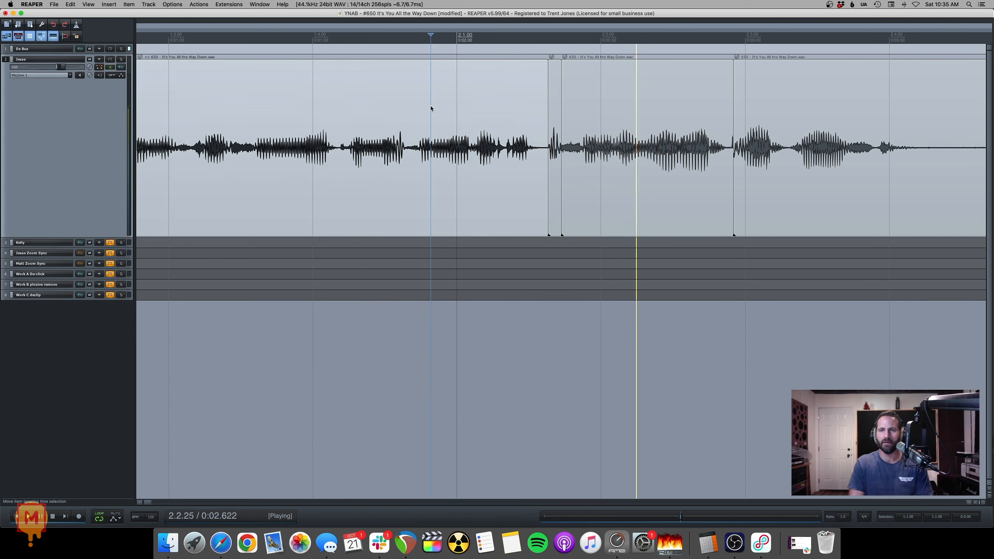
pyautogui.press('space')
# Lower the plosive piece's item volume again and replay the passage from about 0:01.909
pyautogui.moveTo(550, 59); pyautogui.dragTo(550, 91)
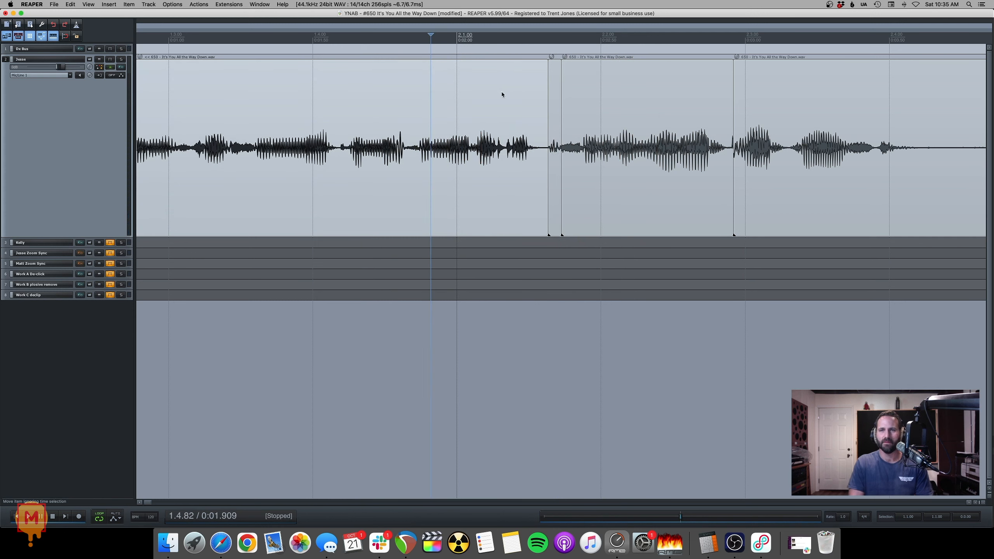
pyautogui.press('space')
pyautogui.press('space')
# Examine the volume-reduced plosive piece and its edges at 0:02.316 and 0:02.362 within the dialogue
pyautogui.press('Home')
pyautogui.scroll(-5, 556, 155)
pyautogui.click(378, 156)
pyautogui.scroll(2, 379, 157)
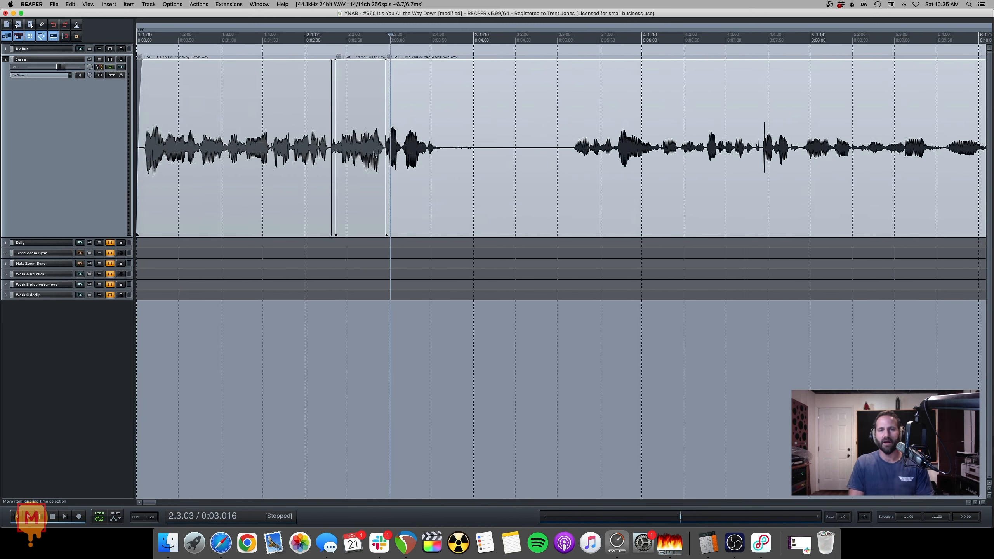
pyautogui.click(399, 151)
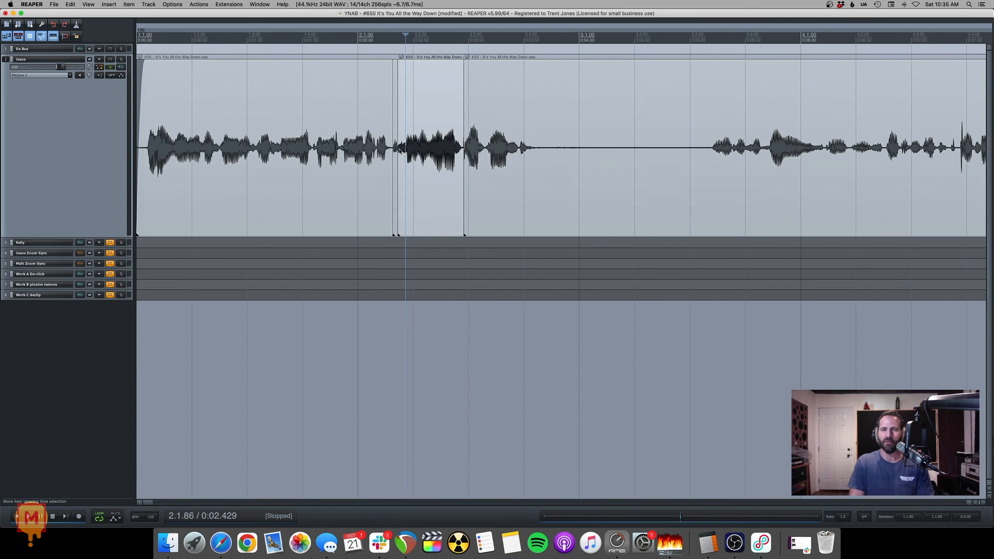
pyautogui.scroll(4, 399, 151)
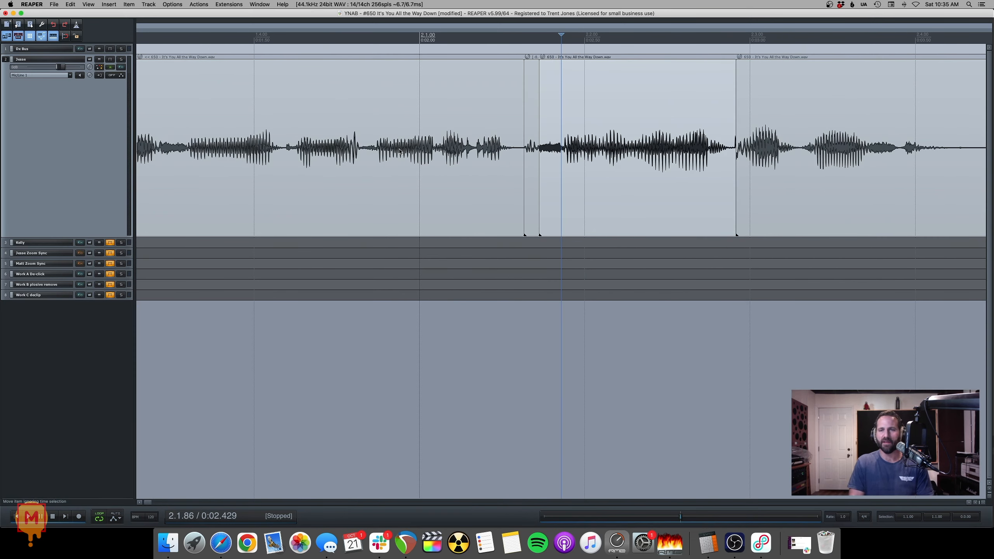
pyautogui.click(589, 159)
pyautogui.scroll(1, 589, 159)
pyautogui.scroll(2, 589, 159)
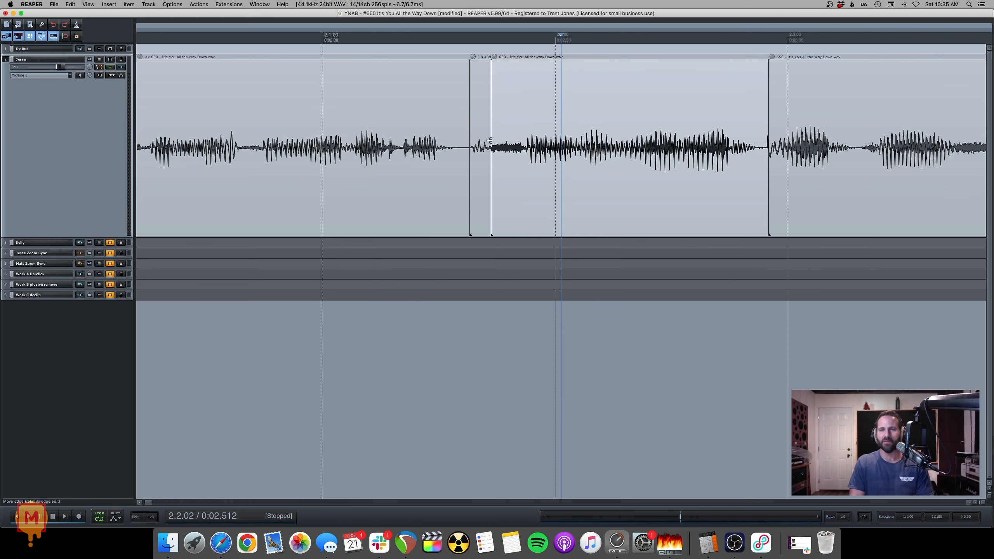
pyautogui.scroll(-2, 482, 133)
pyautogui.click(477, 95)
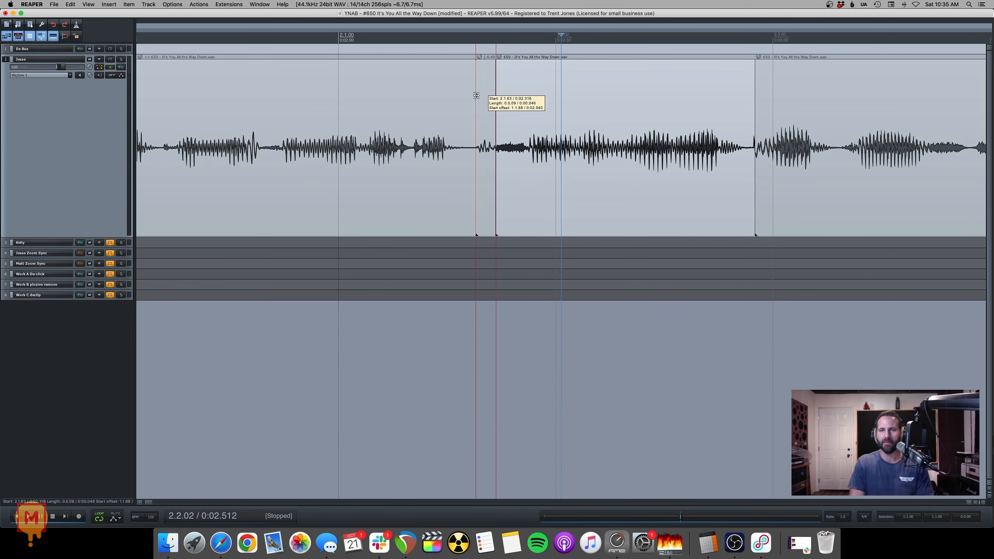
pyautogui.click(494, 100)
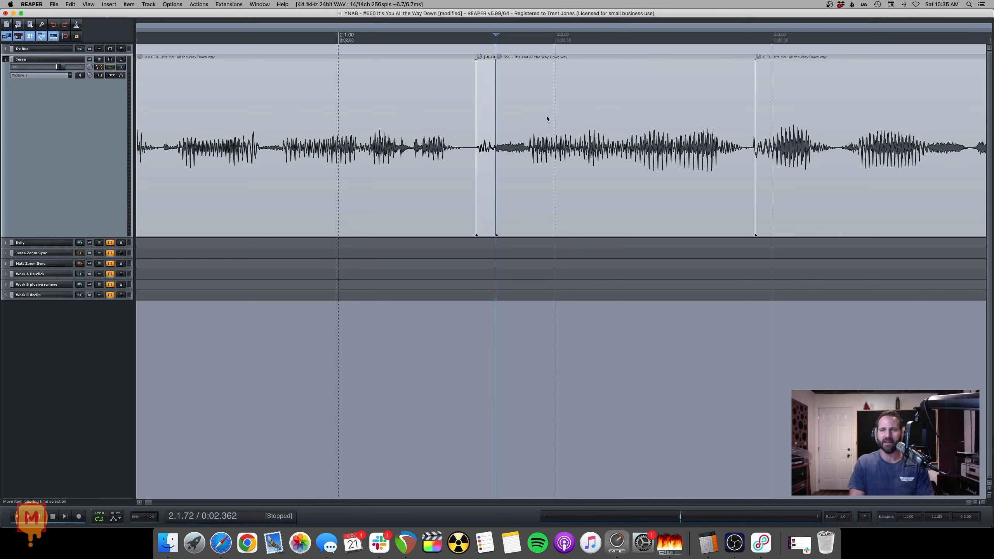
# Examine the crossfade at the cut-out plosive's join near 0:02.959 and the waveform around it
pyautogui.click(752, 150)
pyautogui.scroll(6, 752, 150)
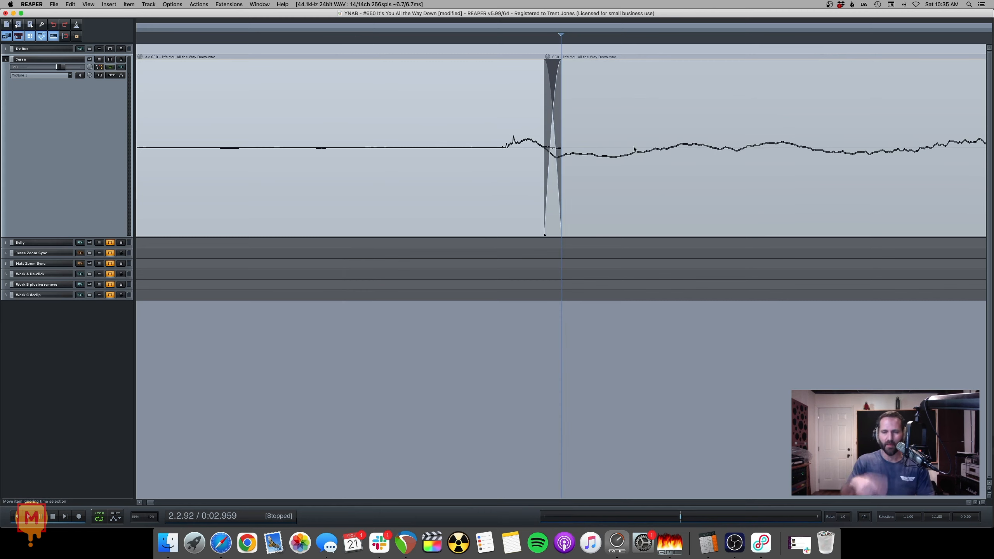
pyautogui.scroll(-8, 634, 149)
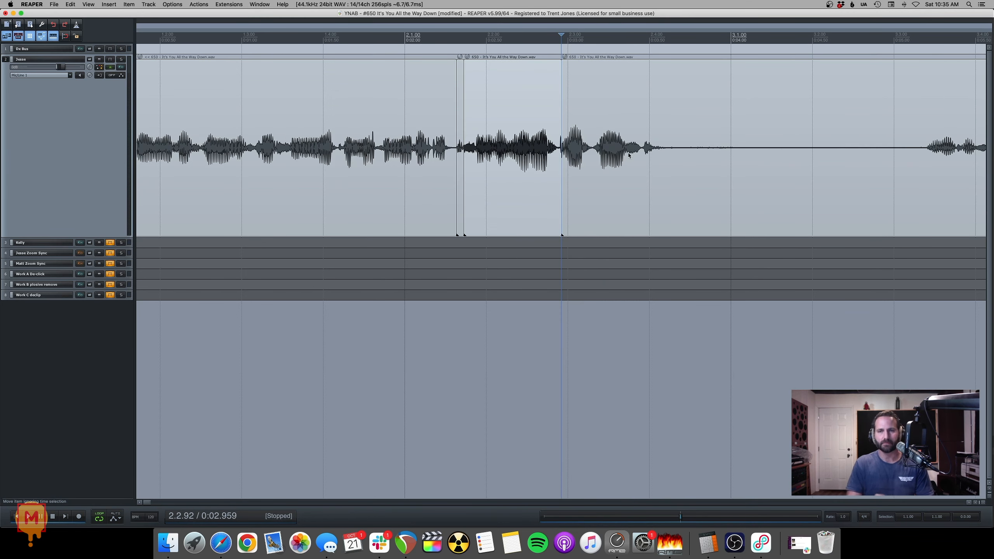
pyautogui.click(618, 154)
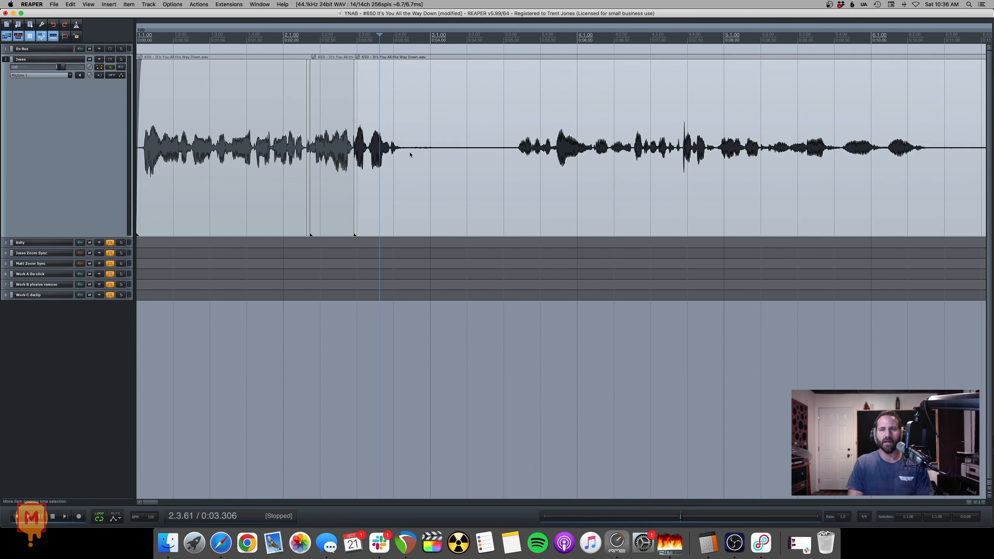
# Split the dialogue at about 0:03.721, delete the edited pieces before it, and extend the remaining item's start back to 0:00.000
pyautogui.click(410, 151)
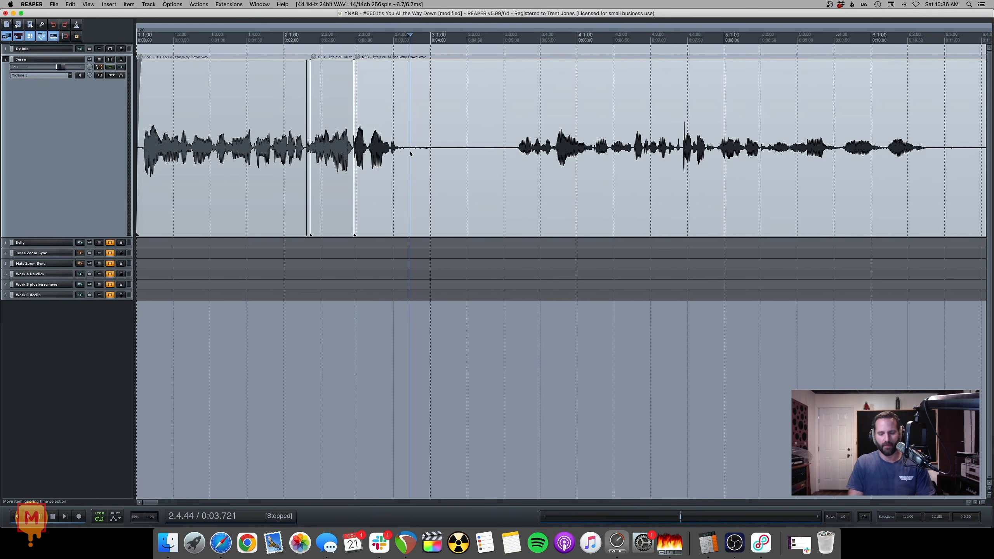
pyautogui.press('s')
pyautogui.click(400, 152)
pyautogui.keyDown('shift'); pyautogui.click(255, 157); pyautogui.keyUp('shift')
pyautogui.press('Delete')
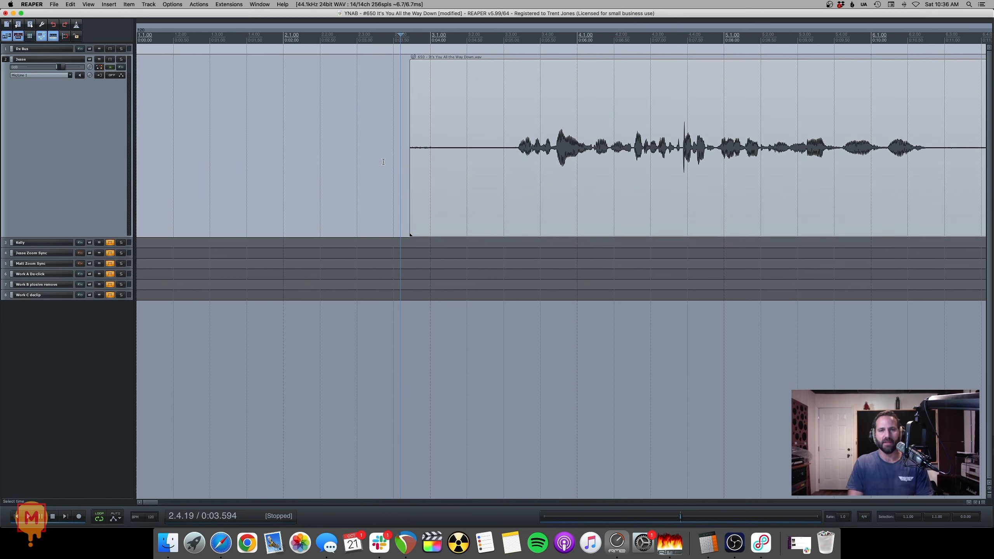
pyautogui.moveTo(409, 171); pyautogui.dragTo(47, 146)
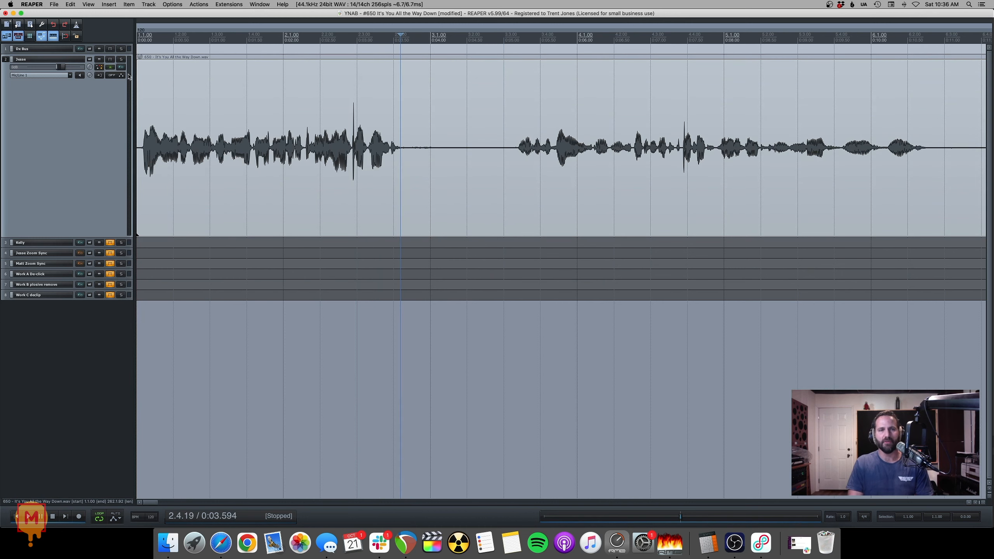
pyautogui.click(160, 72)
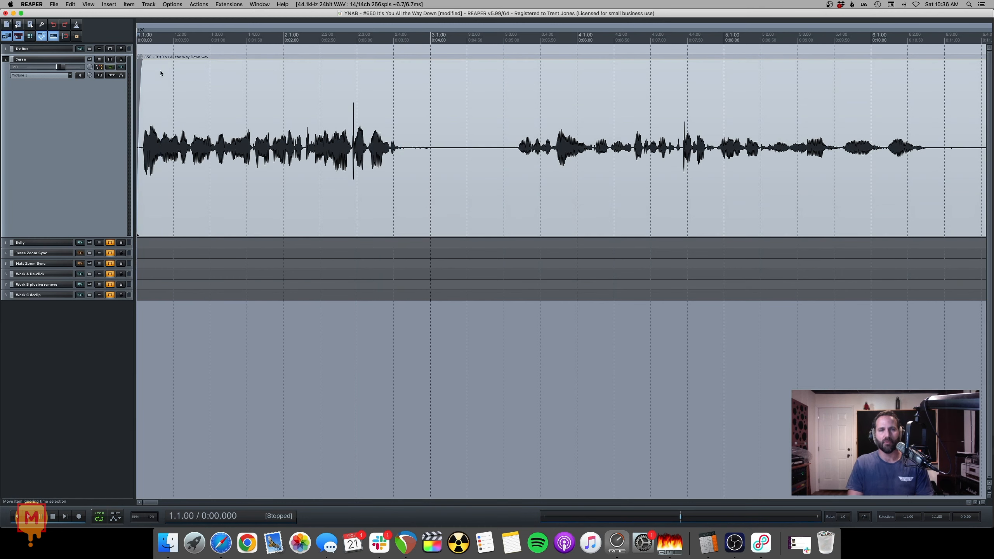
# Open the dialogue track's effects chain, show the RX 7 De-plosive plugin, and move the effects window clear of the waveform
pyautogui.scroll(2, 160, 73)
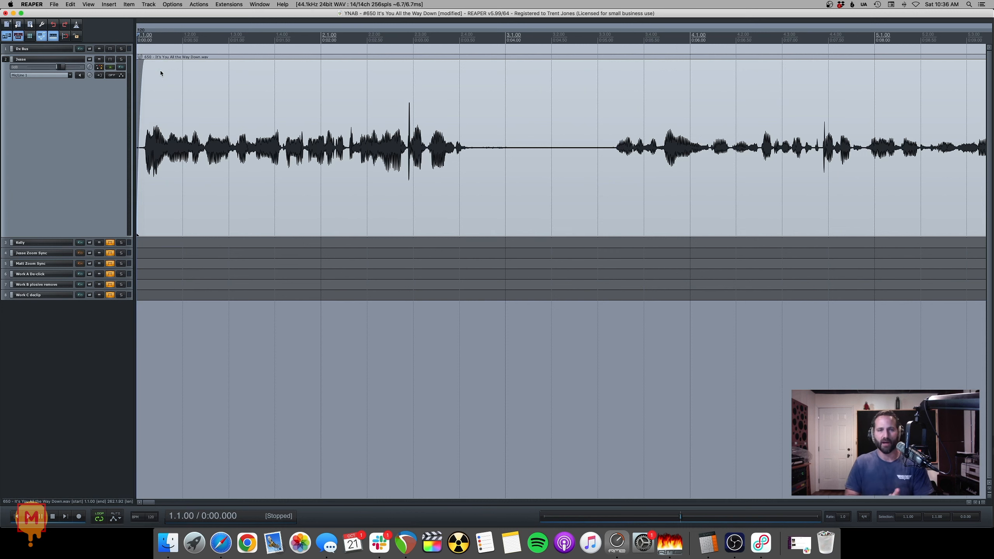
pyautogui.click(121, 67)
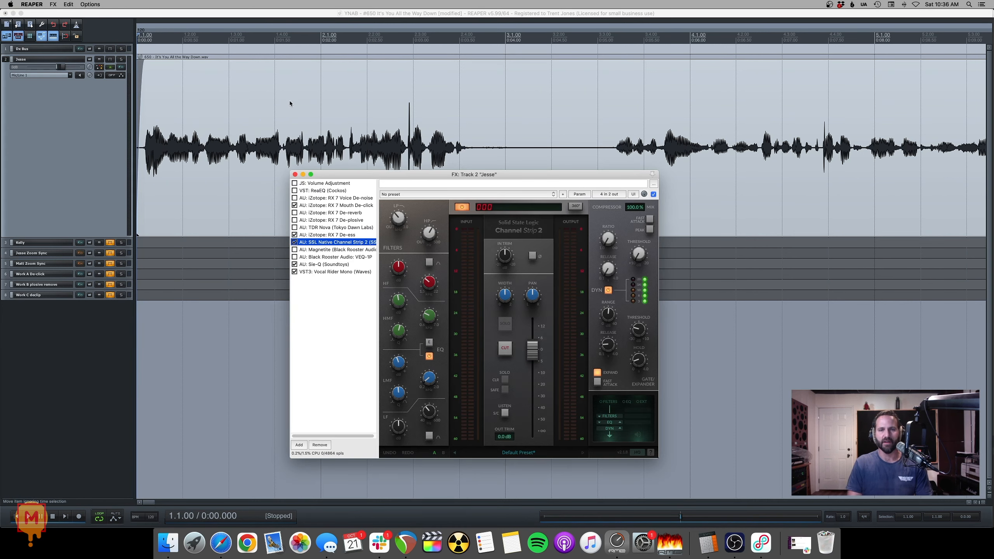
pyautogui.click(350, 220)
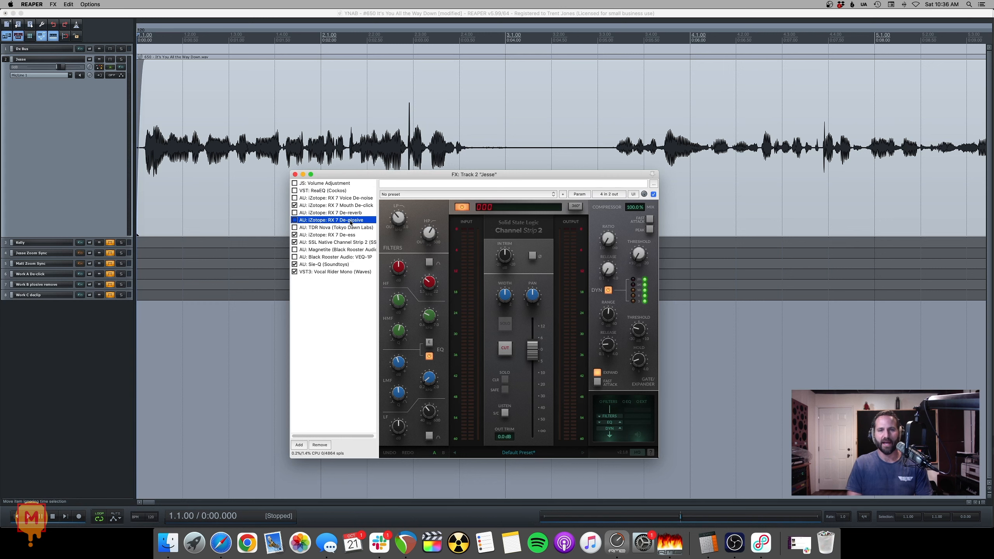
pyautogui.moveTo(372, 177); pyautogui.dragTo(433, 216)
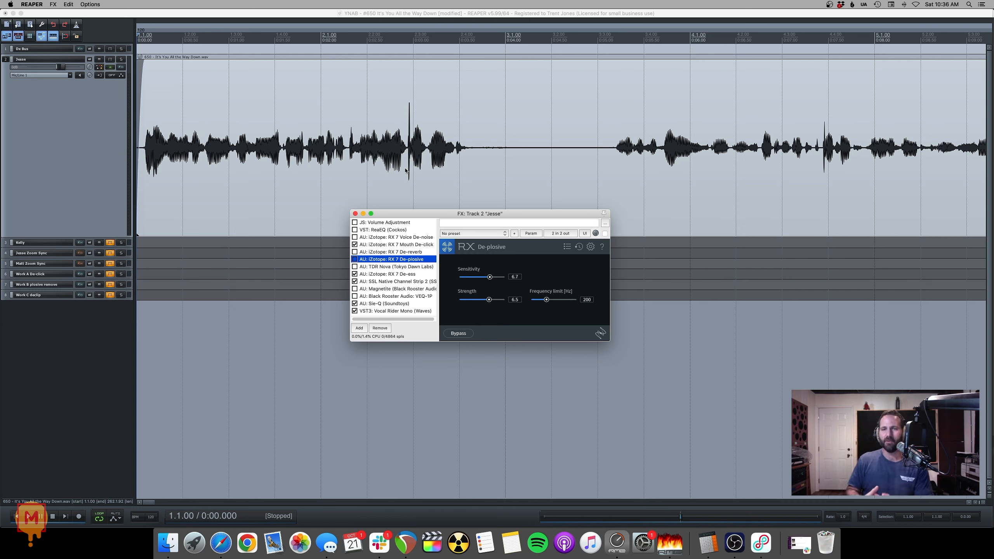
# Play the restored dialogue from the project start through the plosives with RX 7 De-plosive disabled
pyautogui.click(349, 184)
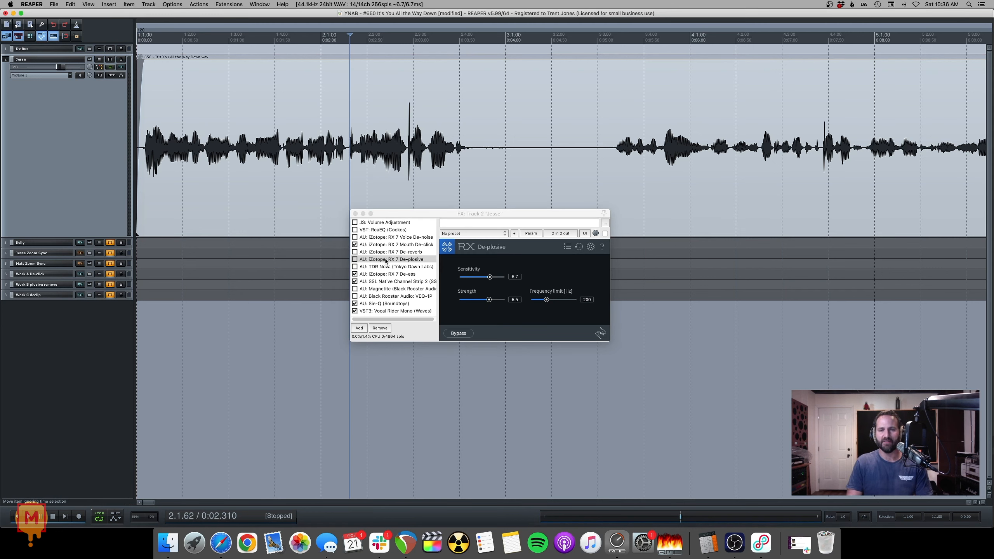
pyautogui.press('Home')
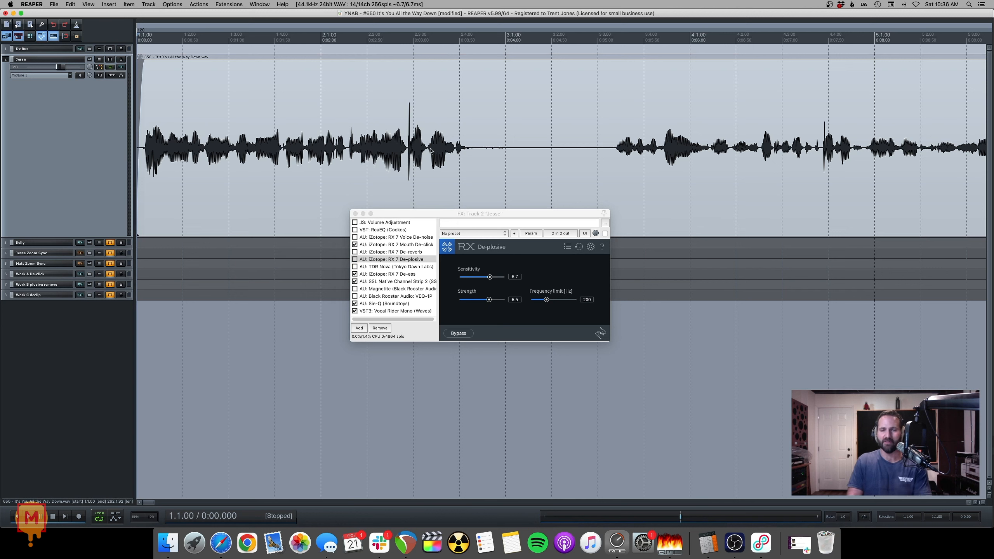
pyautogui.press('space')
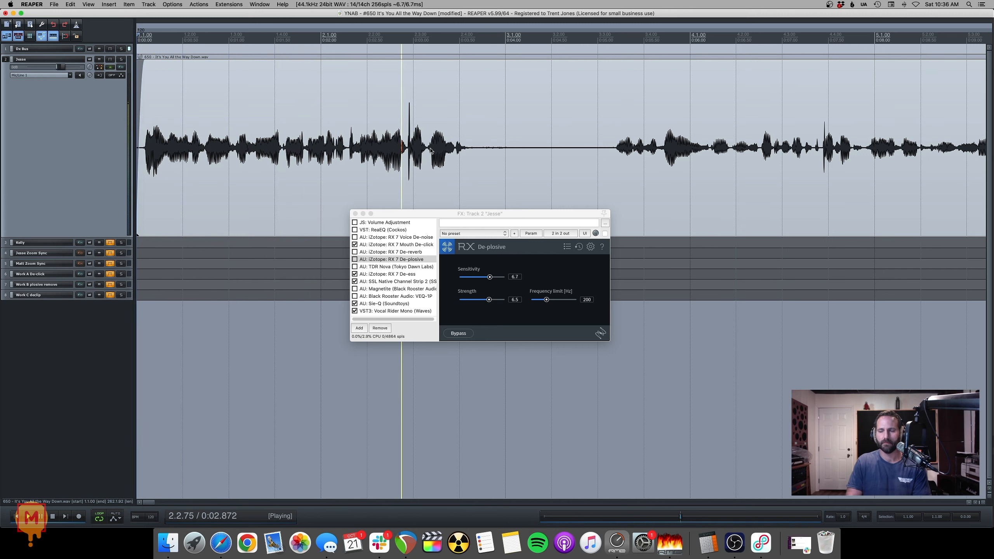
pyautogui.press('space')
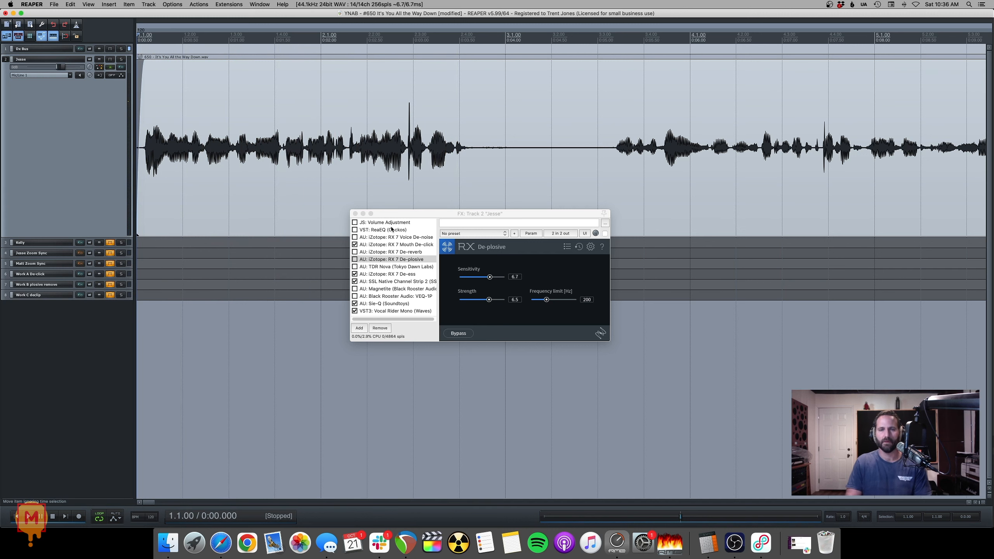
# Enable RX 7 De-plosive and play the dialogue from the project start and again from about 0:01.902
pyautogui.click(354, 260)
pyautogui.press('space')
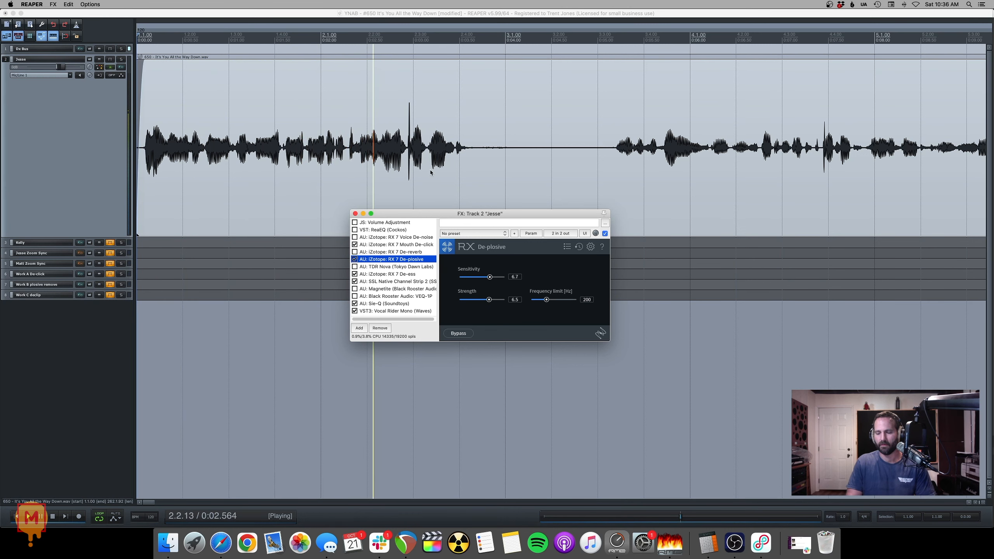
pyautogui.press('space')
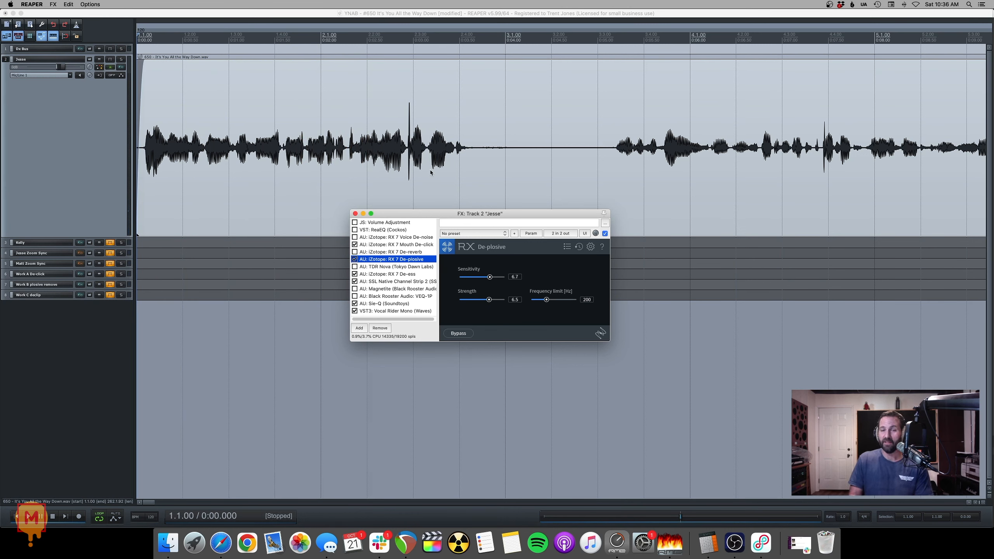
pyautogui.click(312, 155)
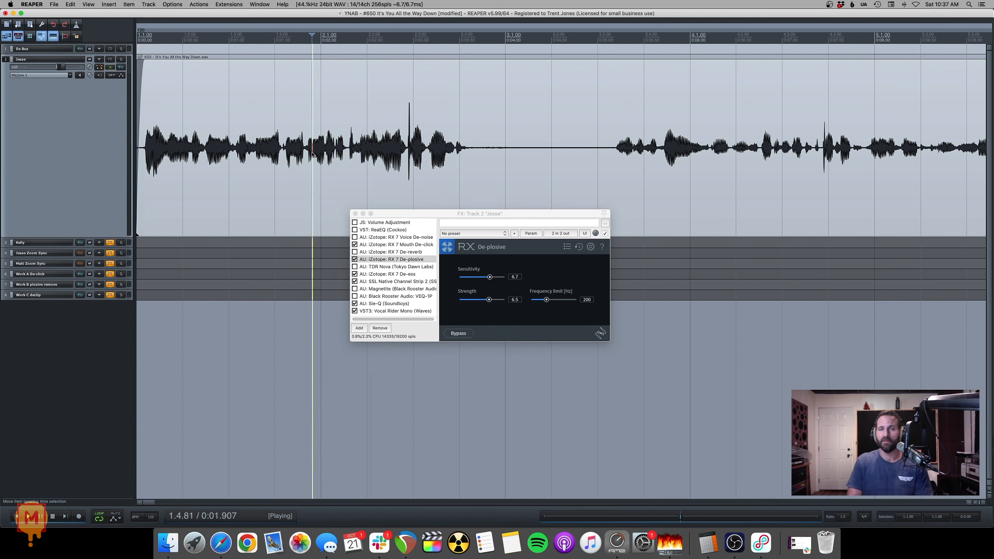
pyautogui.press('space')
pyautogui.press('space')
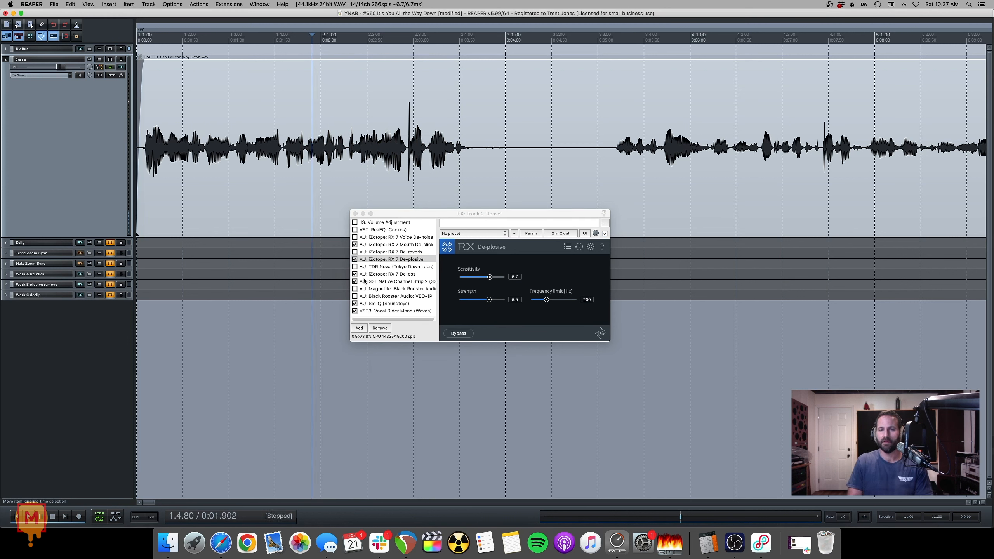
# Disable RX 7 De-plosive, replay the passage from about 0:01.902 for comparison, and re-enable the plugin
pyautogui.click(355, 259)
pyautogui.press('space')
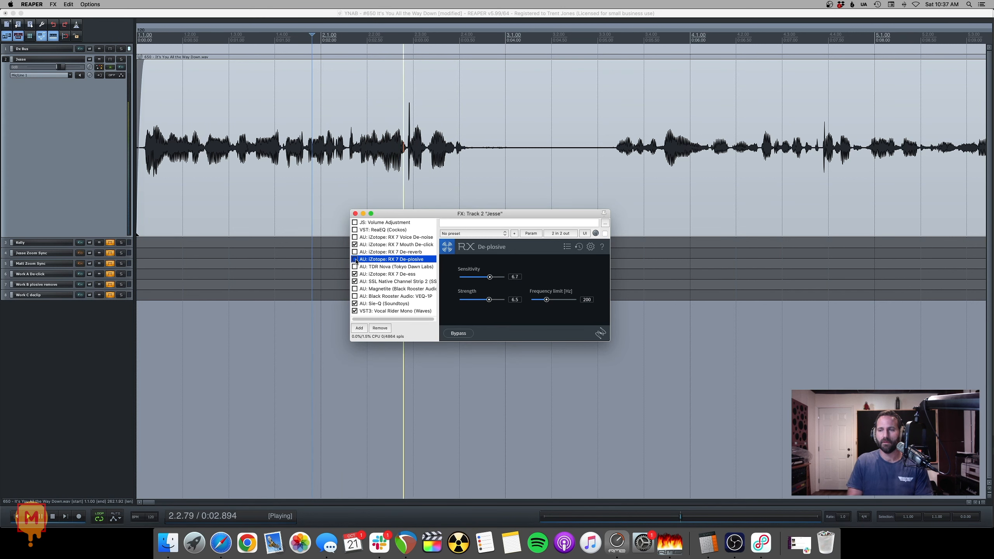
pyautogui.press('space')
pyautogui.click(355, 259)
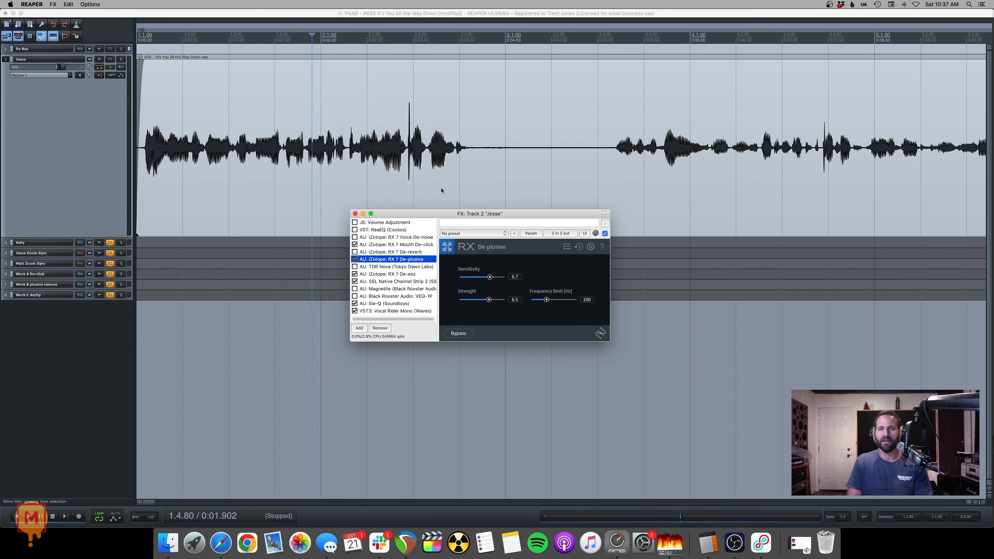
# Examine the large plosive near 0:02.958 by marking it with a time selection, and remove that selection
pyautogui.click(407, 189)
pyautogui.scroll(10, 420, 171)
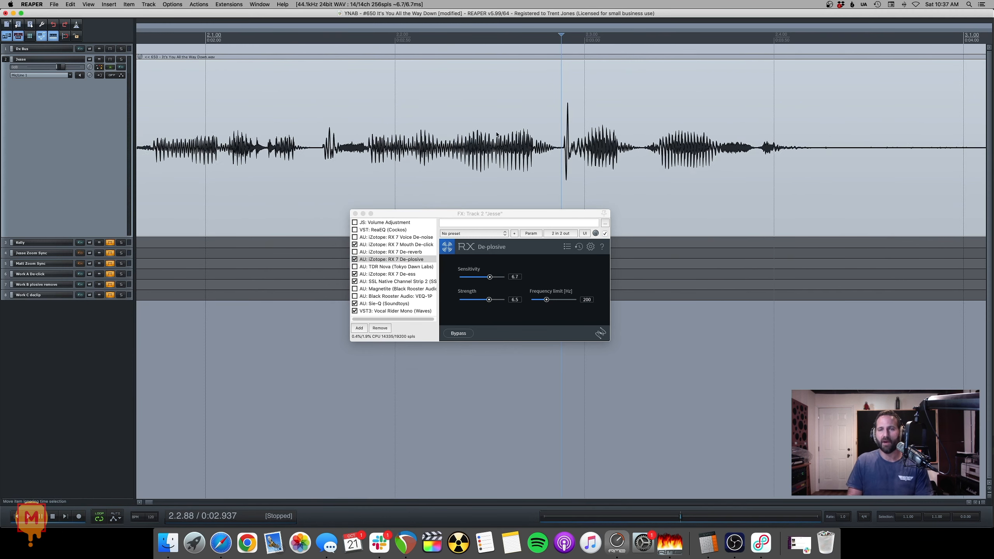
pyautogui.click(614, 158)
pyautogui.moveTo(575, 40); pyautogui.dragTo(661, 40)
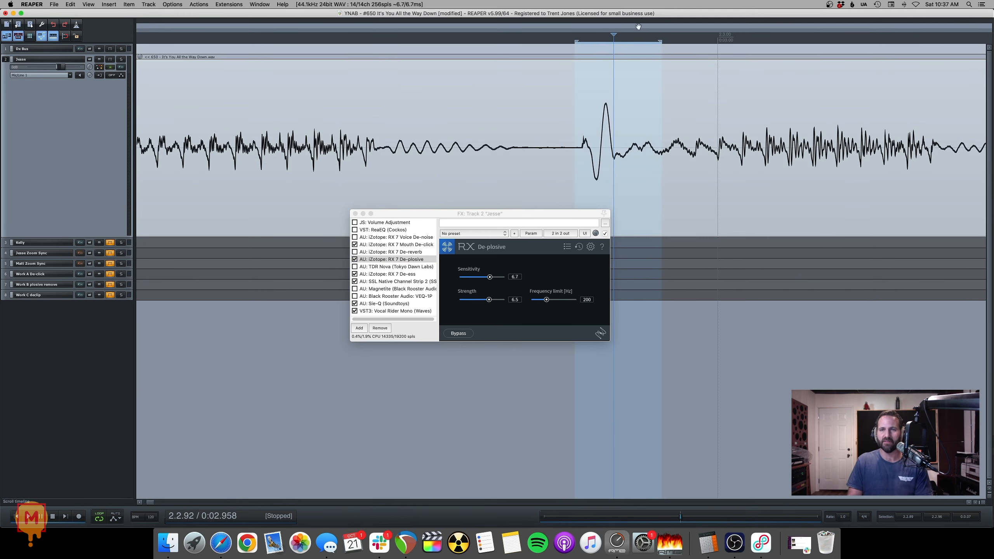
pyautogui.rightClick(632, 43)
pyautogui.click(635, 48)
pyautogui.scroll(-5, 635, 140)
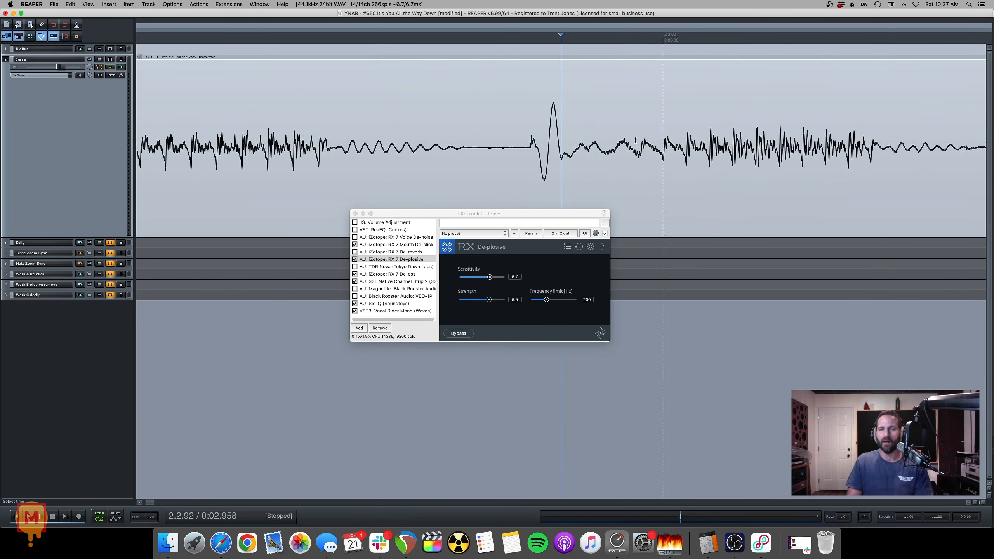
pyautogui.scroll(-5, 635, 140)
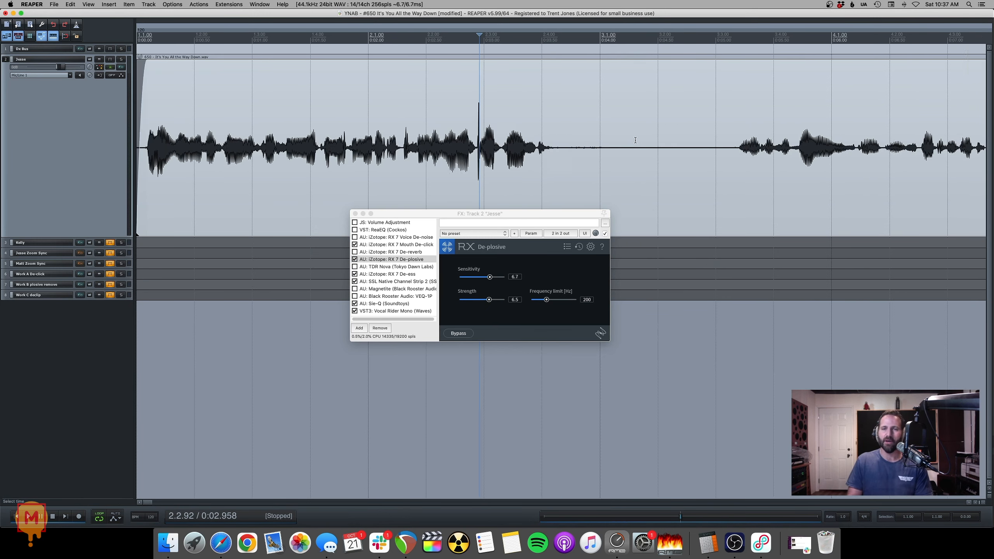
# Mark the smaller plosive just before 0:02.384 with a time selection, view it within the phrase, and clear the selection
pyautogui.click(400, 161)
pyautogui.scroll(8, 400, 161)
pyautogui.moveTo(473, 47); pyautogui.dragTo(539, 57)
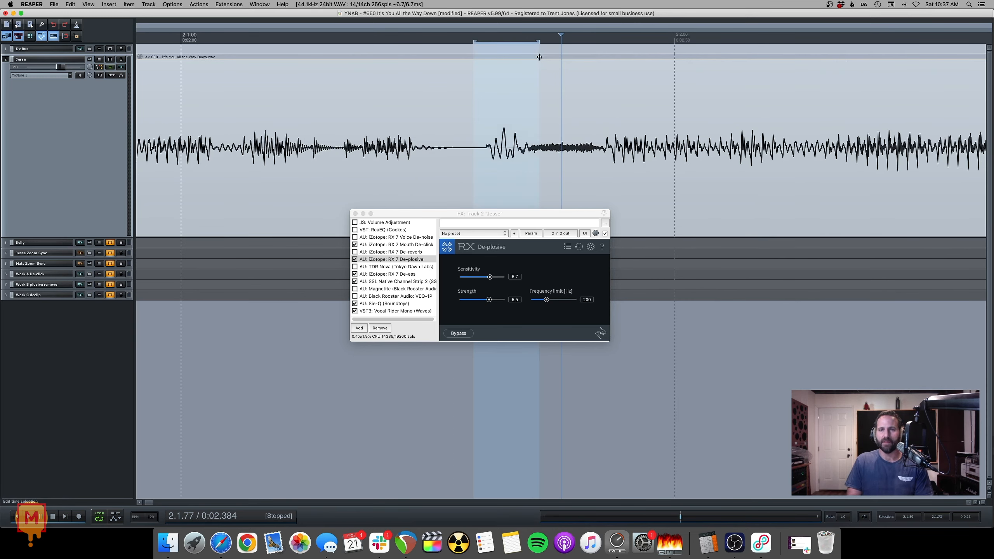
pyautogui.scroll(-8, 688, 107)
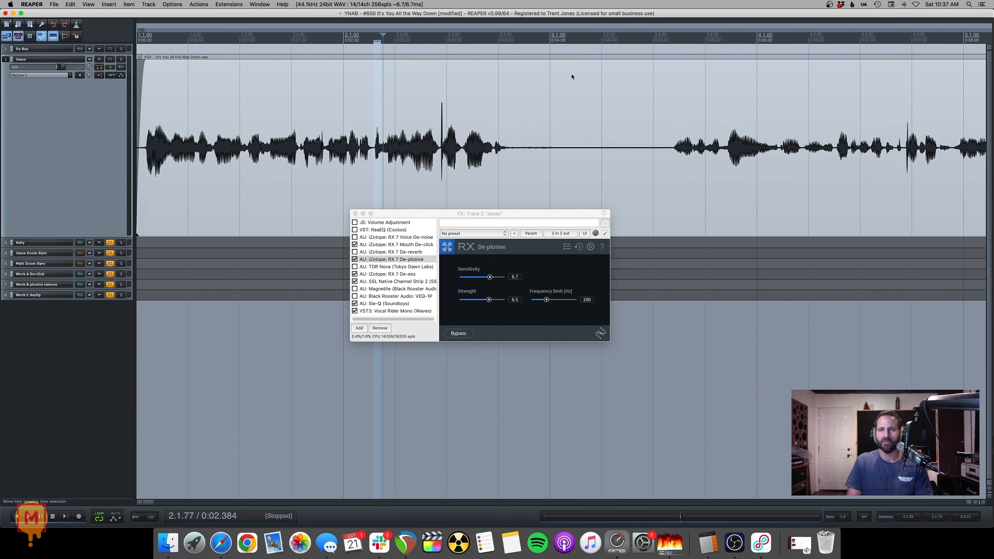
pyautogui.rightClick(377, 43)
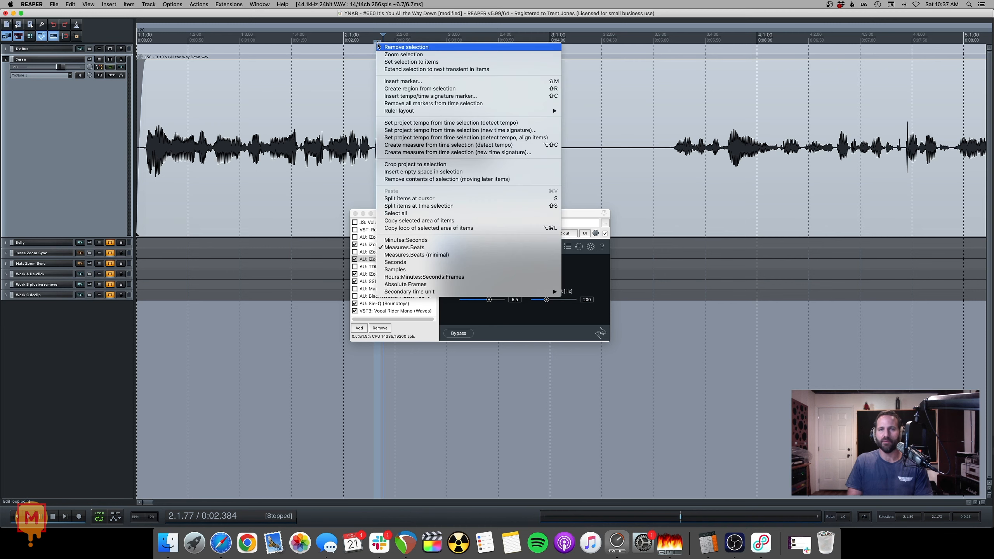
pyautogui.click(470, 143)
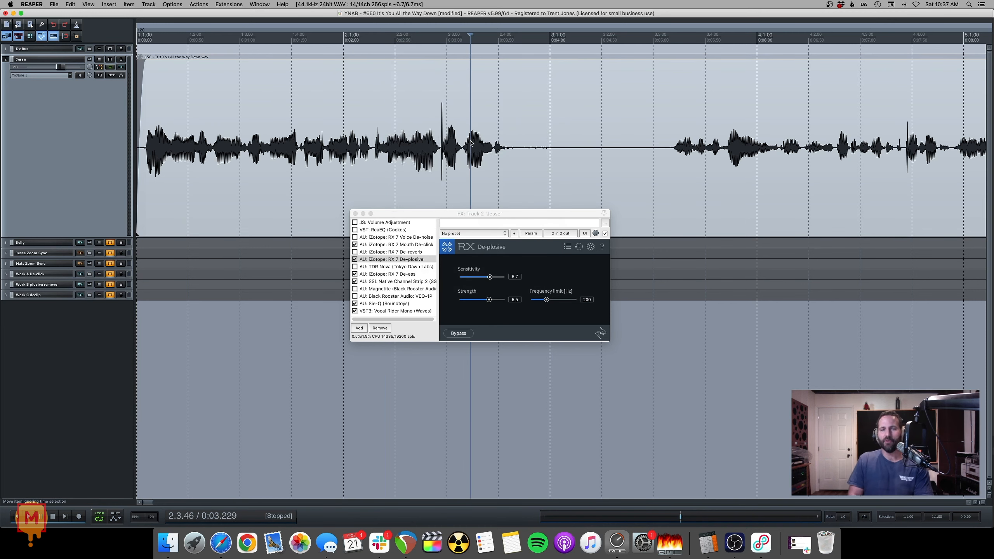